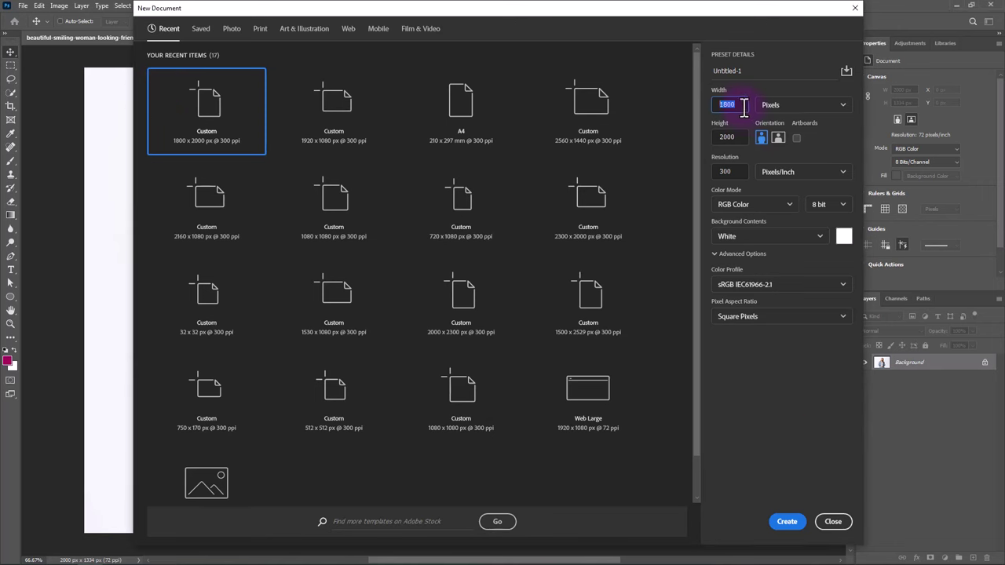
# - Create a blank 1800 × 2000 px document at 300 pixels/inch
pyautogui.click(723, 138)
pyautogui.click(717, 172)
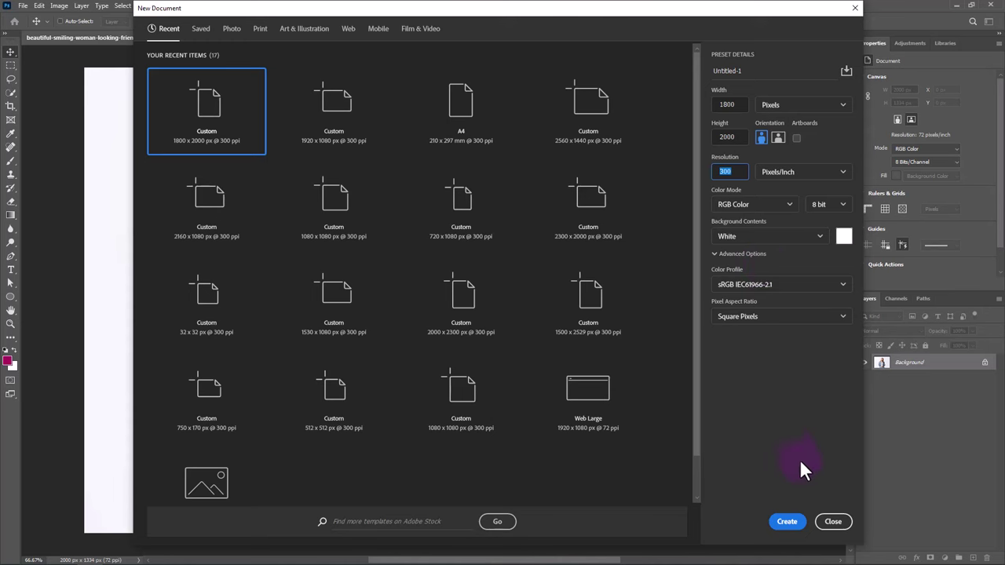
pyautogui.click(788, 521)
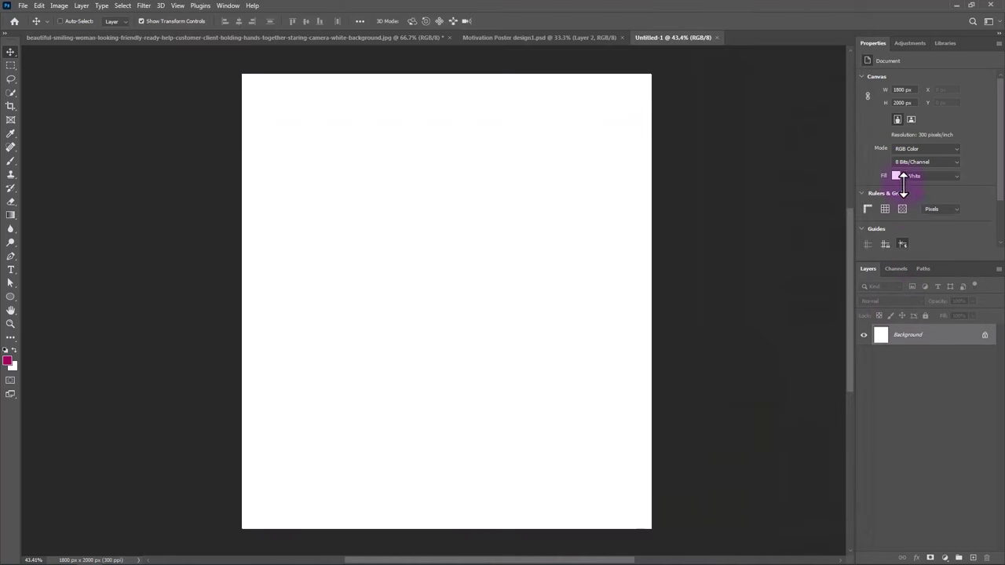
# - Add a light grey (d3d3d3) Solid Color fill layer to the new canvas
pyautogui.moveTo(902, 182); pyautogui.dragTo(897, 177)
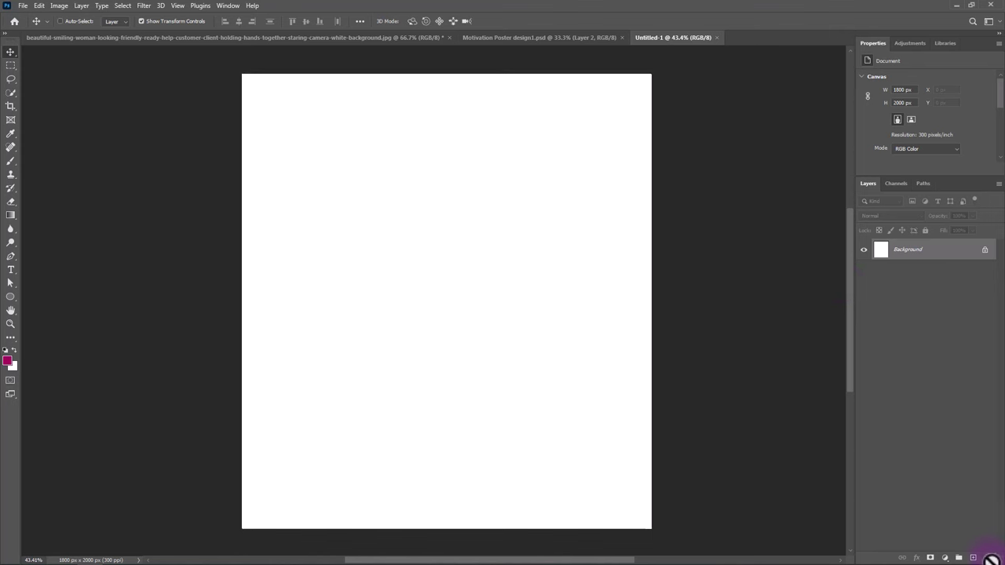
pyautogui.click(949, 558)
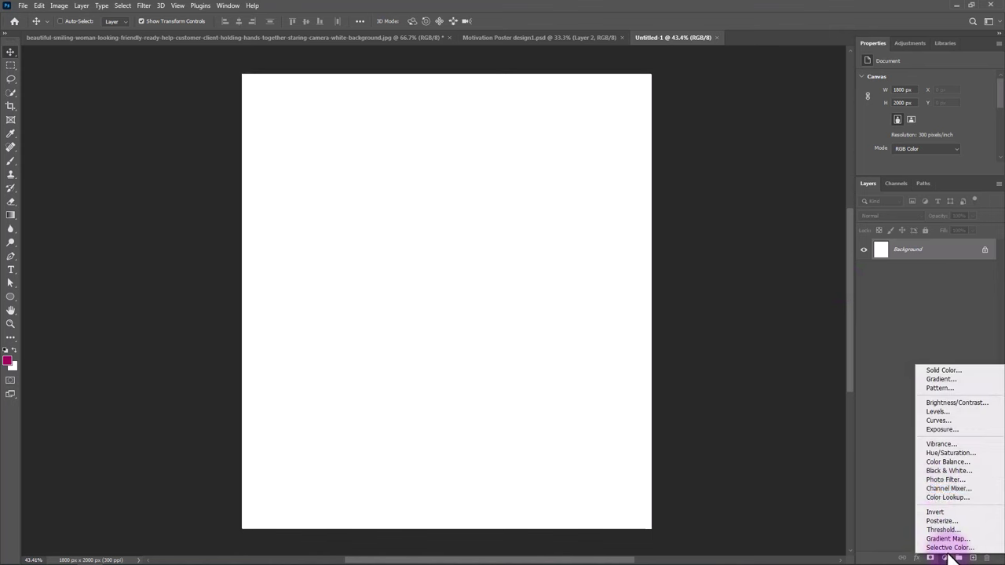
pyautogui.click(933, 372)
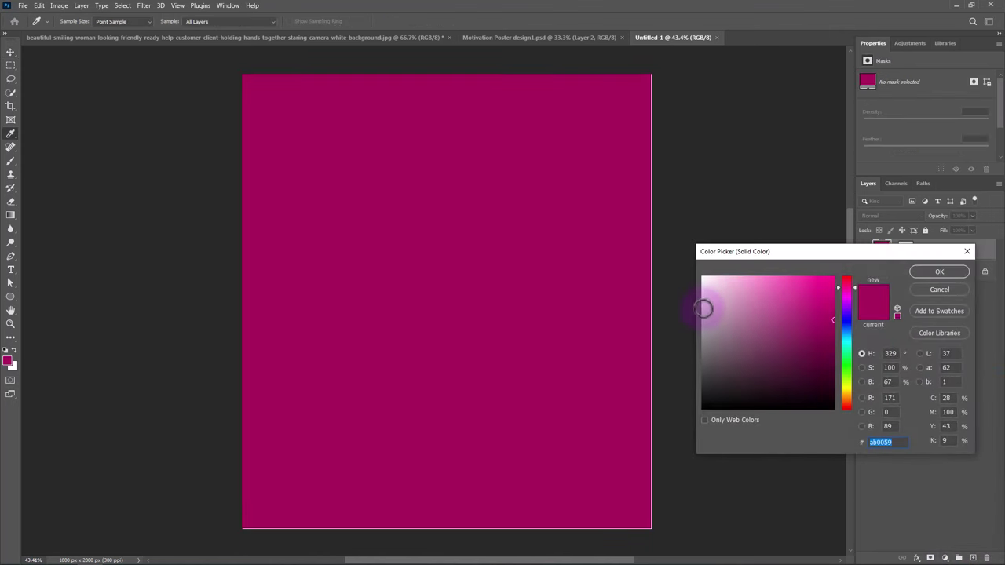
pyautogui.moveTo(703, 309); pyautogui.dragTo(672, 300)
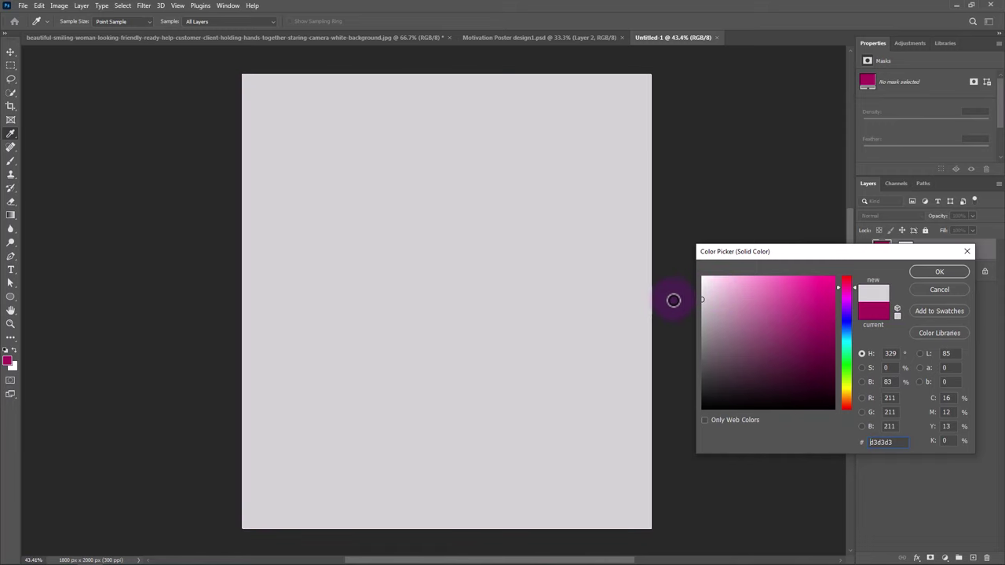
pyautogui.click(935, 271)
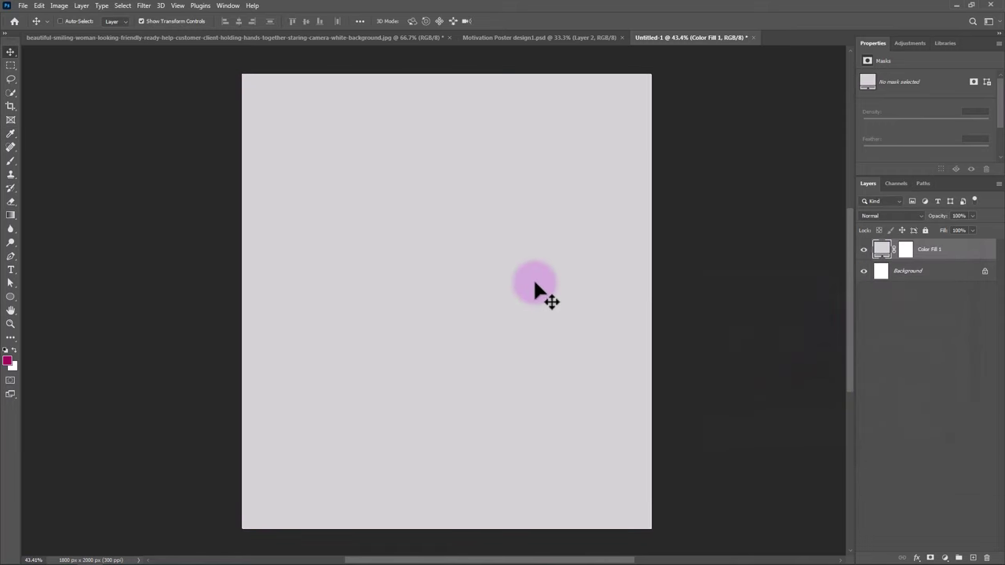
# - Apply Add Noise to the grey fill as a smart filter at 3.44%
pyautogui.click(144, 5)
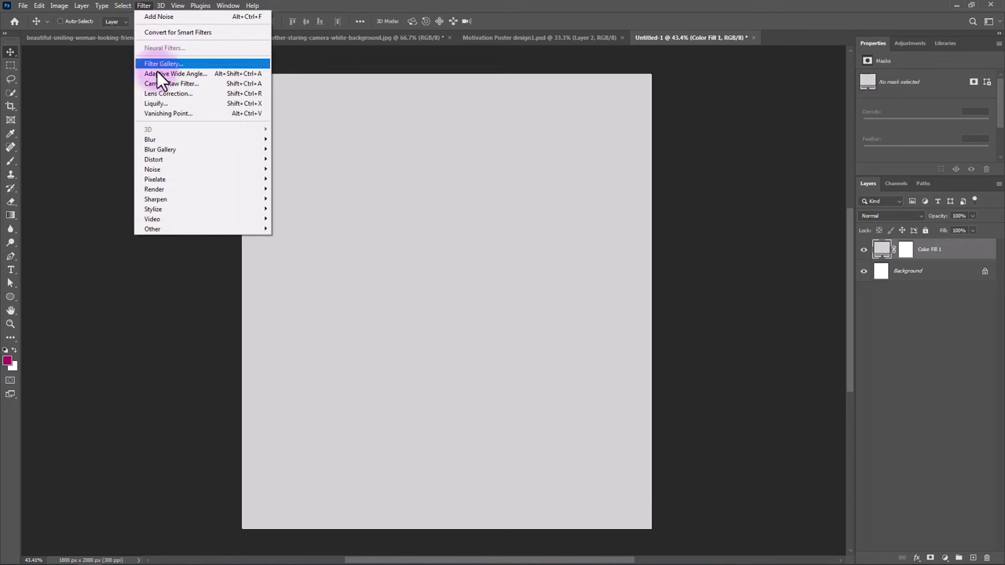
pyautogui.moveTo(153, 170)
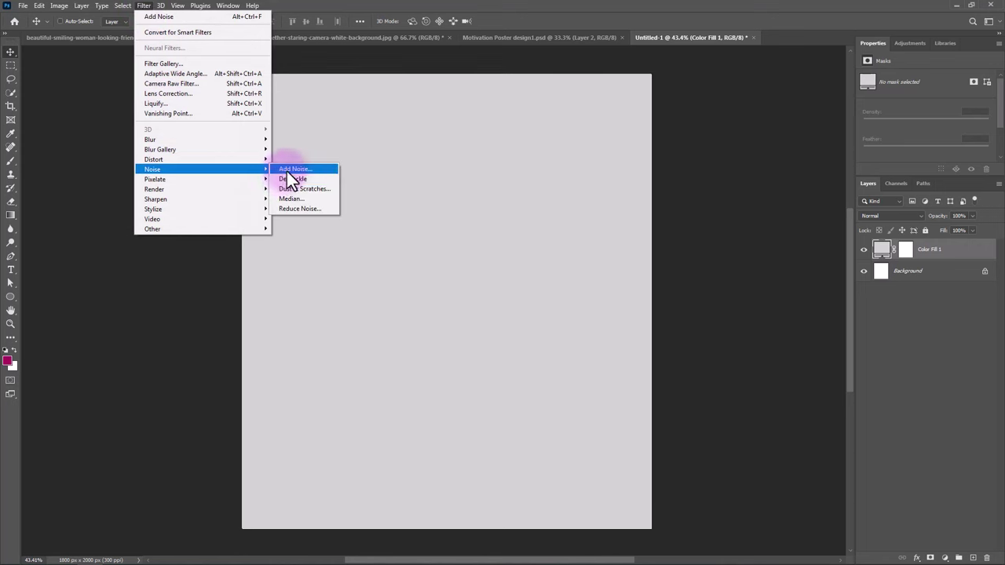
pyautogui.click(294, 169)
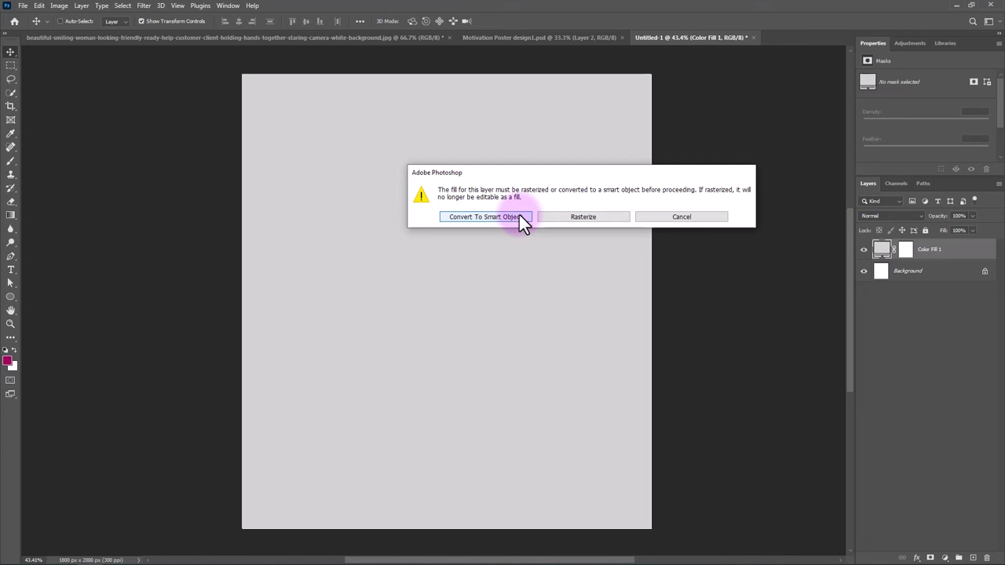
pyautogui.click(519, 216)
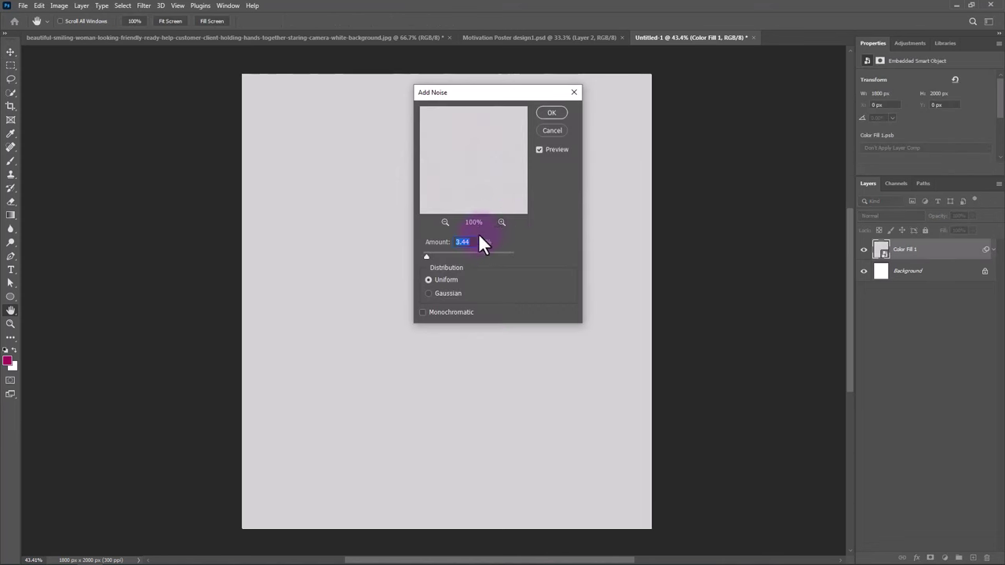
pyautogui.click(550, 115)
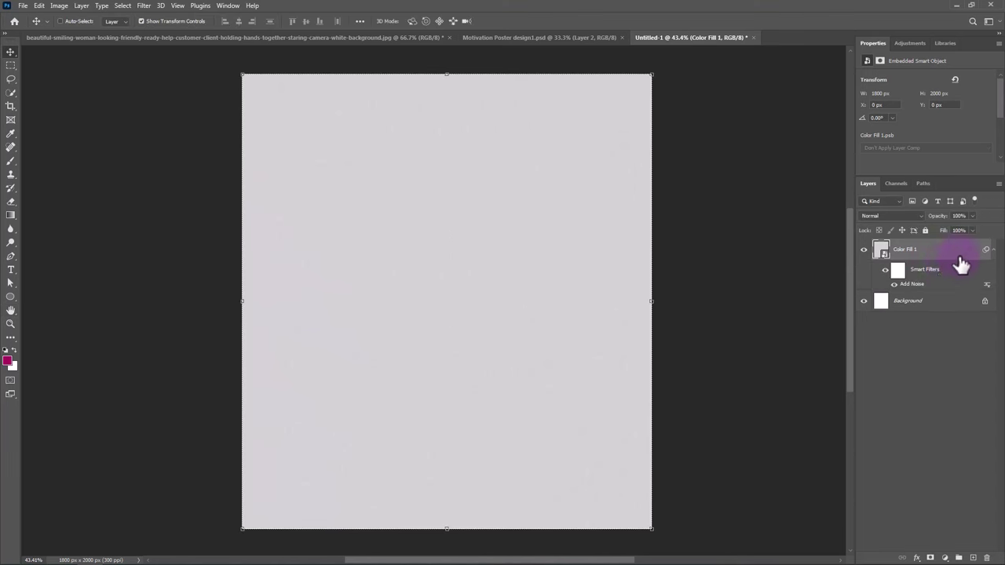
# - Rename the fill layer to BG and bring up the woman photo document
pyautogui.doubleClick(909, 249)
pyautogui.write('BG')
pyautogui.click(930, 259)
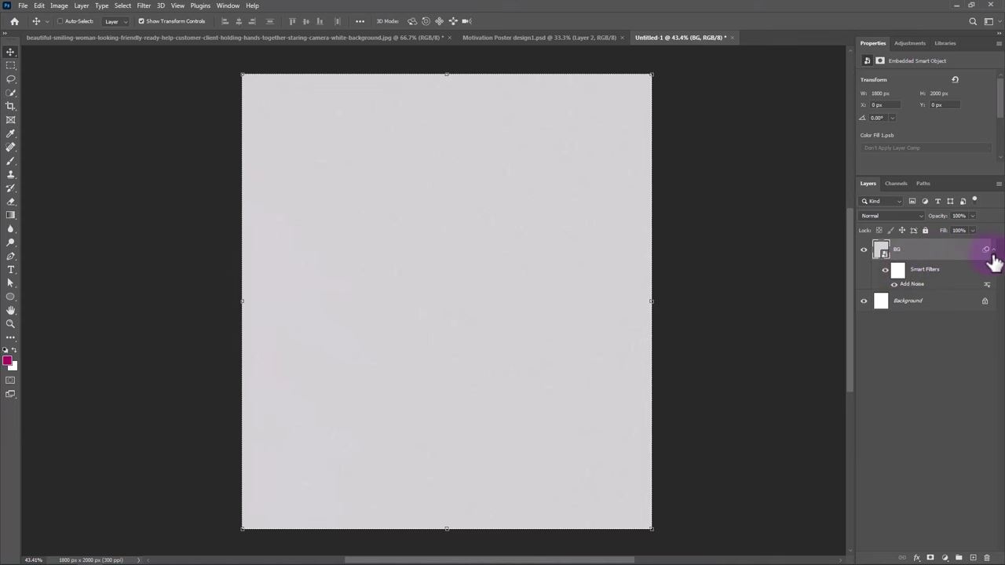
pyautogui.click(993, 252)
pyautogui.click(373, 45)
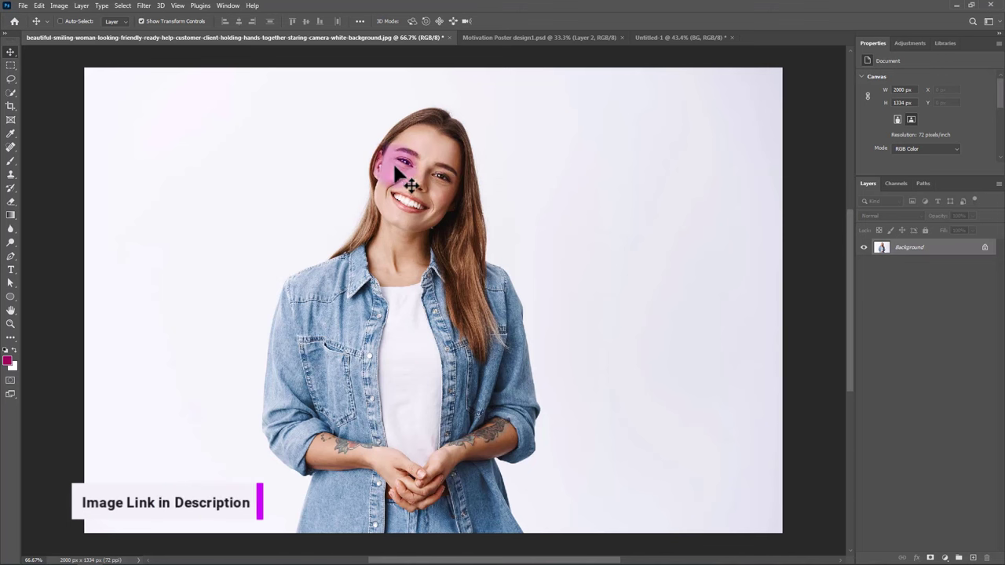
# - Select the woman with Select Subject and mask out the white backdrop
pyautogui.click(122, 7)
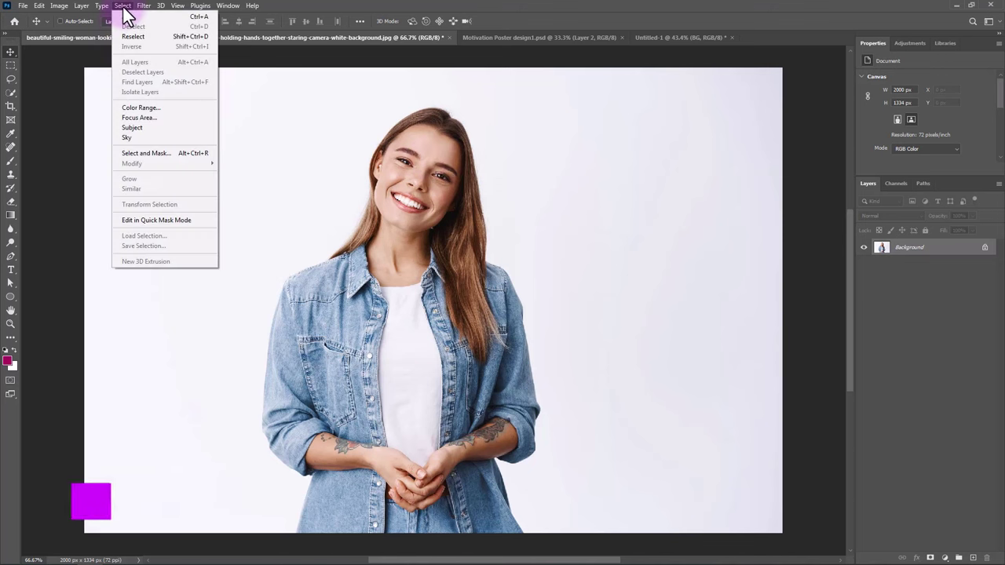
pyautogui.click(134, 127)
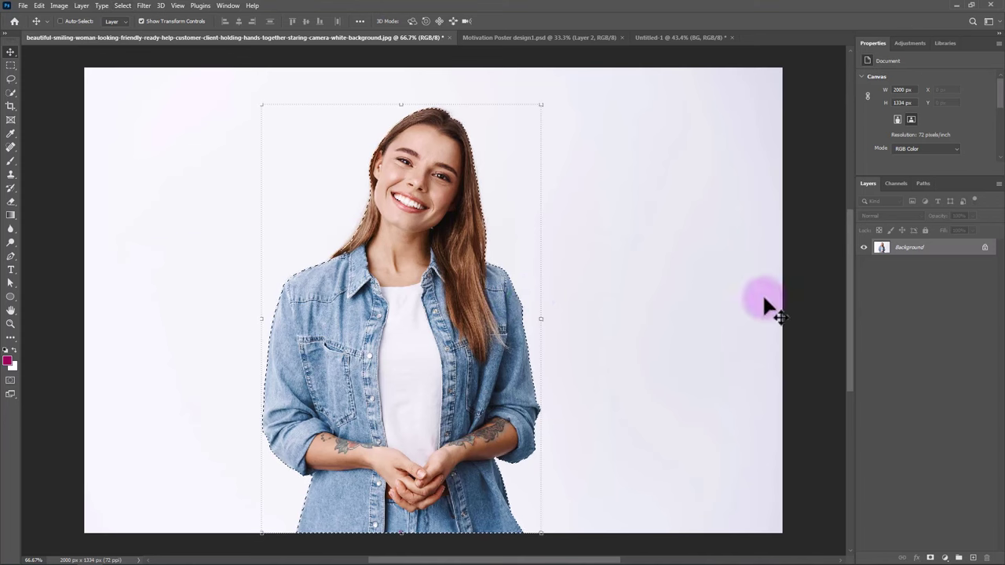
pyautogui.click(930, 557)
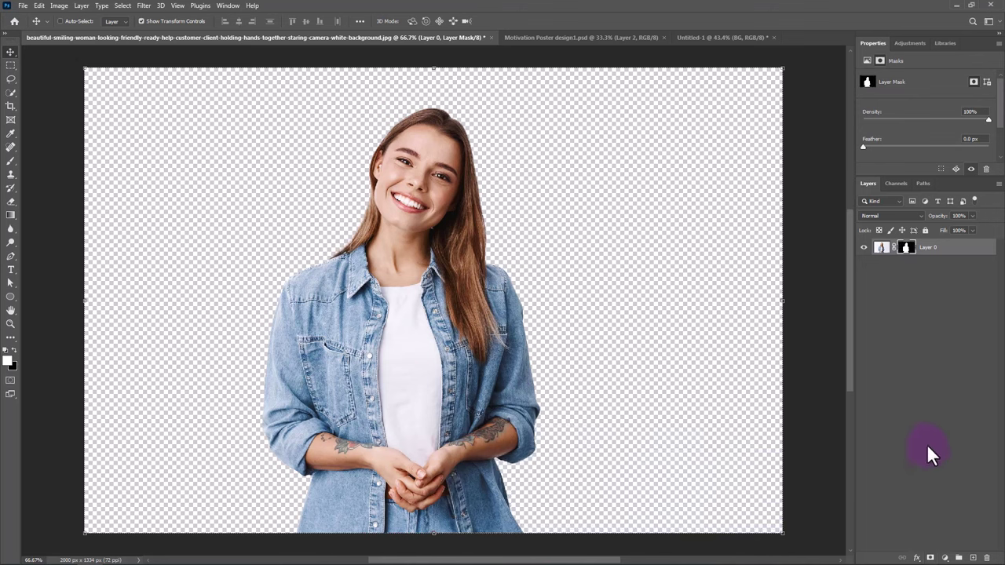
pyautogui.click(880, 247)
pyautogui.click(143, 6)
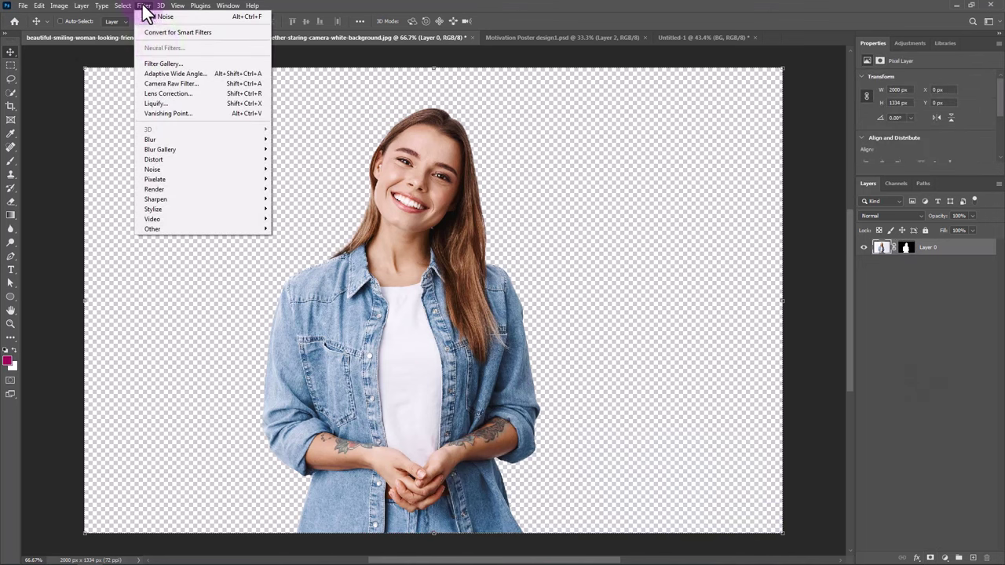
# - Camera Raw the woman: Saturation -100, Texture +41, Clarity +35, Highlights -13, Shadows -15
pyautogui.click(167, 84)
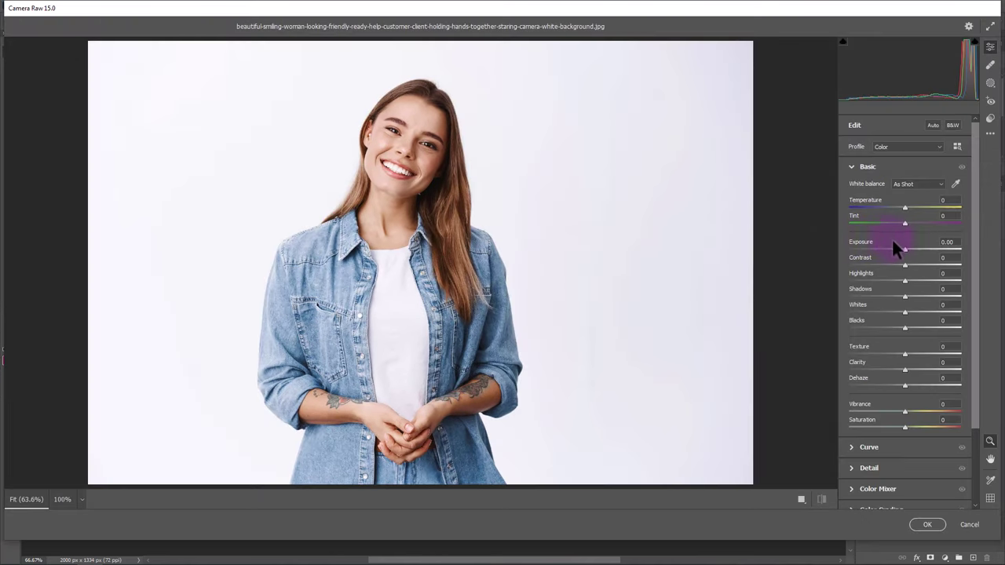
pyautogui.moveTo(903, 248); pyautogui.dragTo(902, 247)
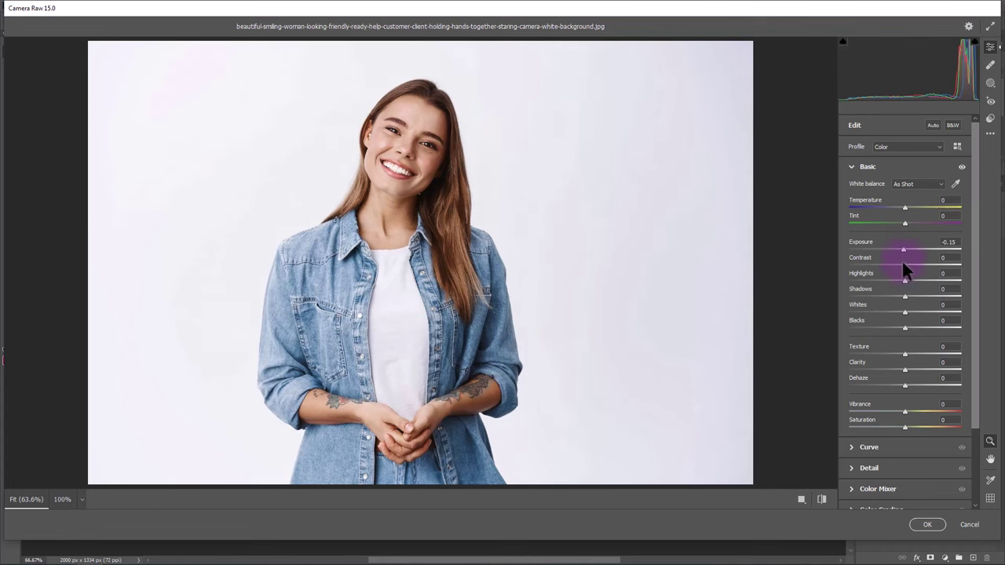
pyautogui.moveTo(904, 425); pyautogui.dragTo(835, 423)
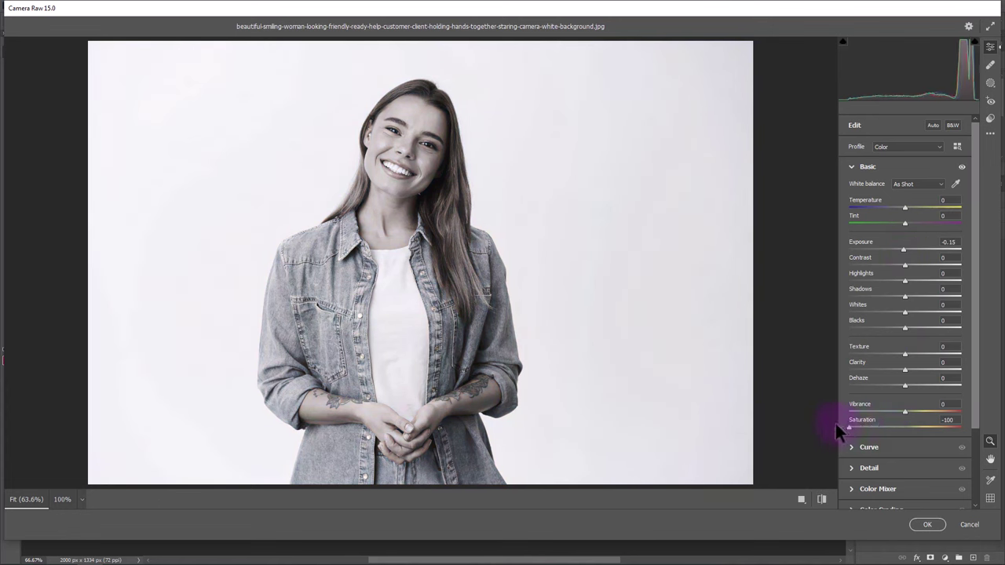
pyautogui.moveTo(920, 368); pyautogui.dragTo(927, 351)
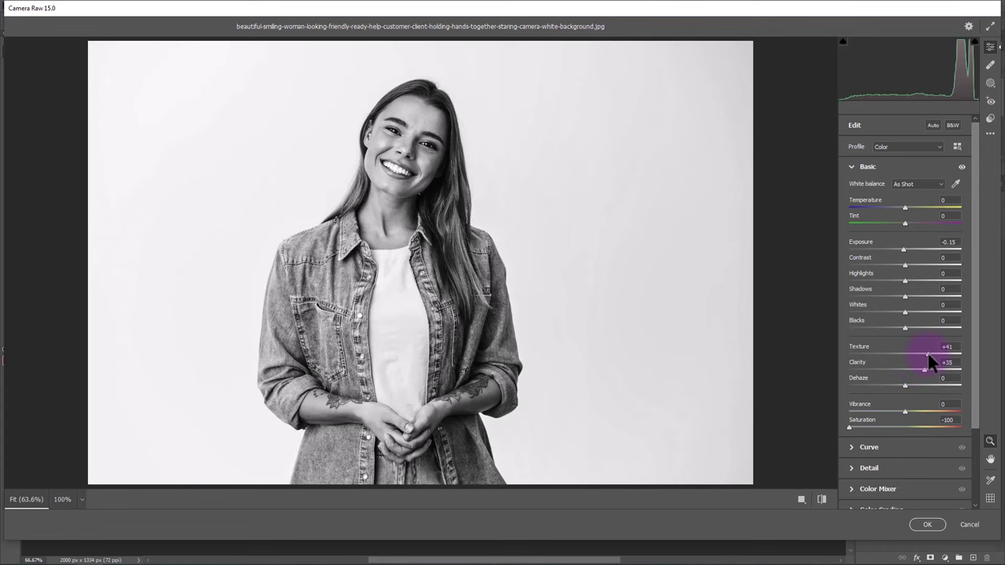
pyautogui.moveTo(903, 248)
pyautogui.mouseDown()
pyautogui.moveTo(913, 248)
pyautogui.moveTo(918, 279)
pyautogui.moveTo(898, 278)
pyautogui.moveTo(897, 296)
pyautogui.mouseUp()
pyautogui.doubleClick(913, 248)
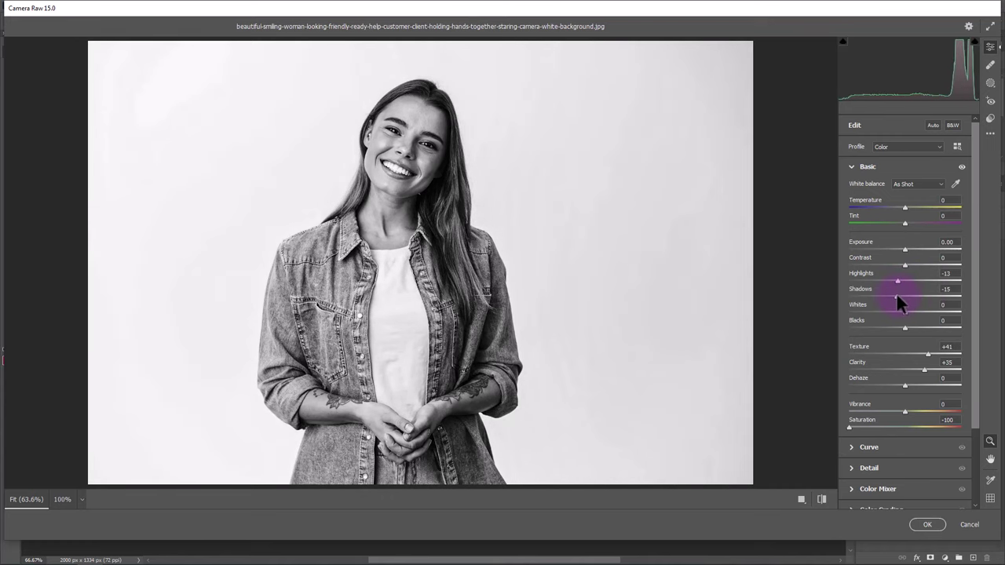
pyautogui.click(923, 526)
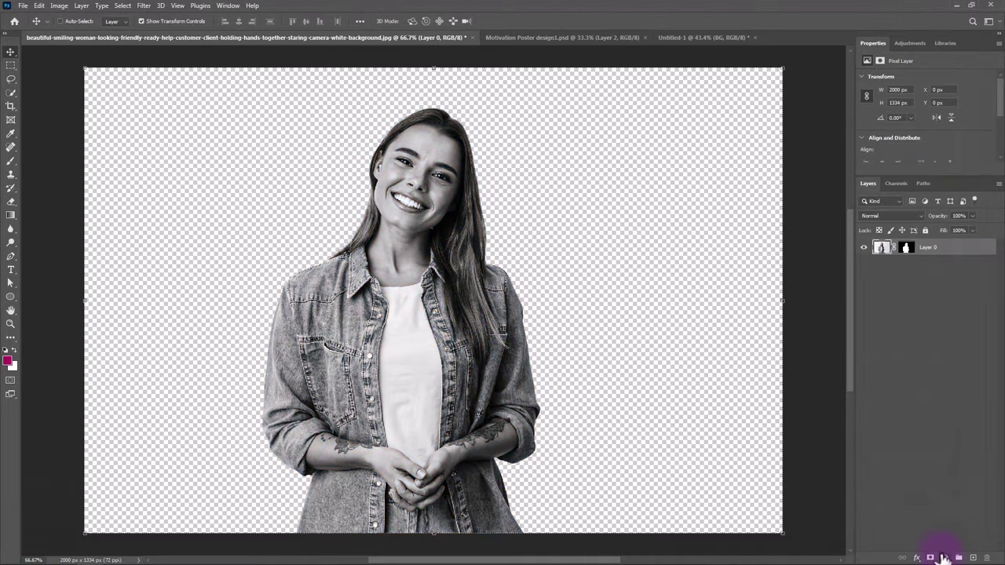
# - Add a magenta #cf006c Solid Color fill layer and invert its mask to black
pyautogui.click(943, 557)
pyautogui.click(939, 371)
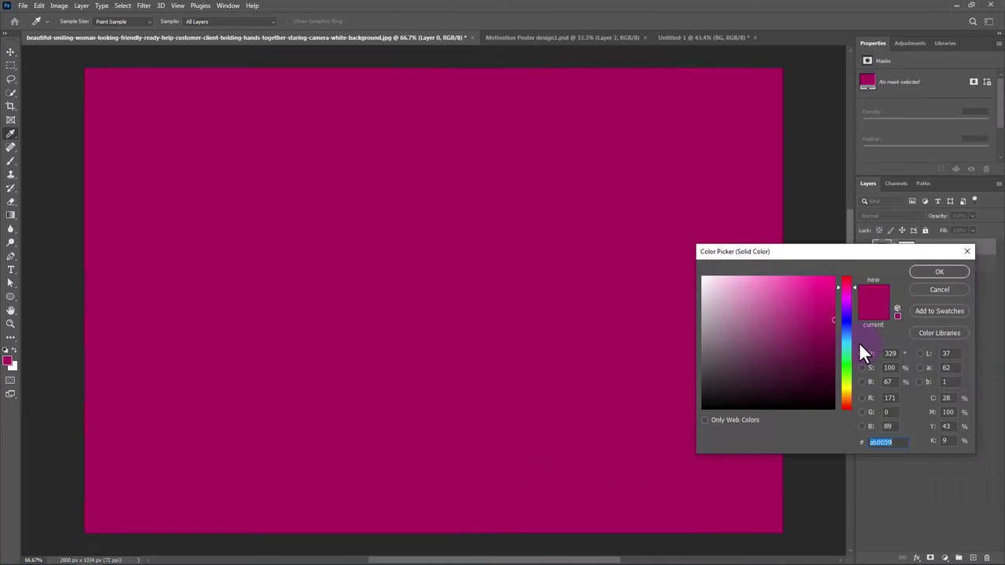
pyautogui.moveTo(825, 356)
pyautogui.mouseDown()
pyautogui.moveTo(836, 307)
pyautogui.moveTo(856, 302)
pyautogui.mouseUp()
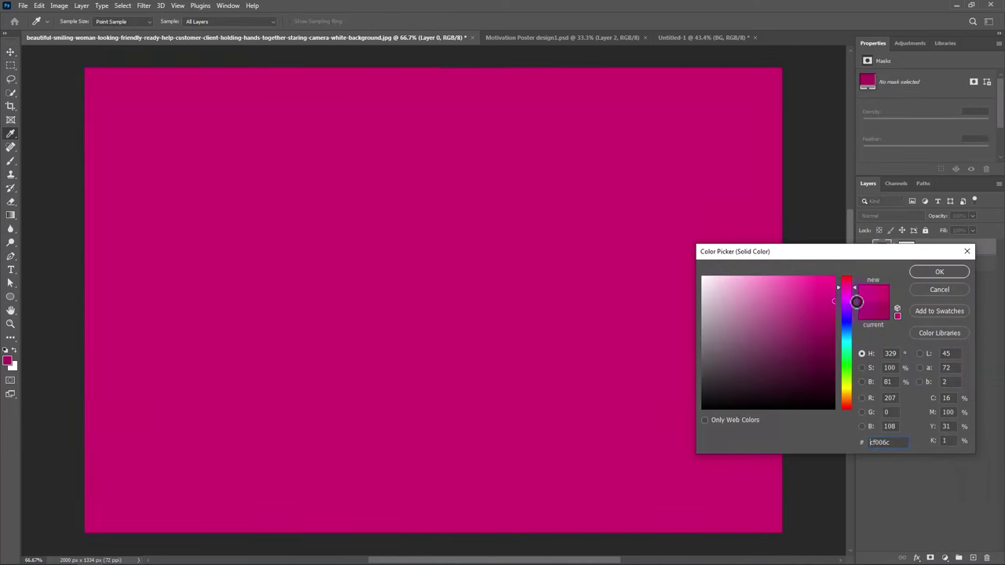
pyautogui.click(940, 272)
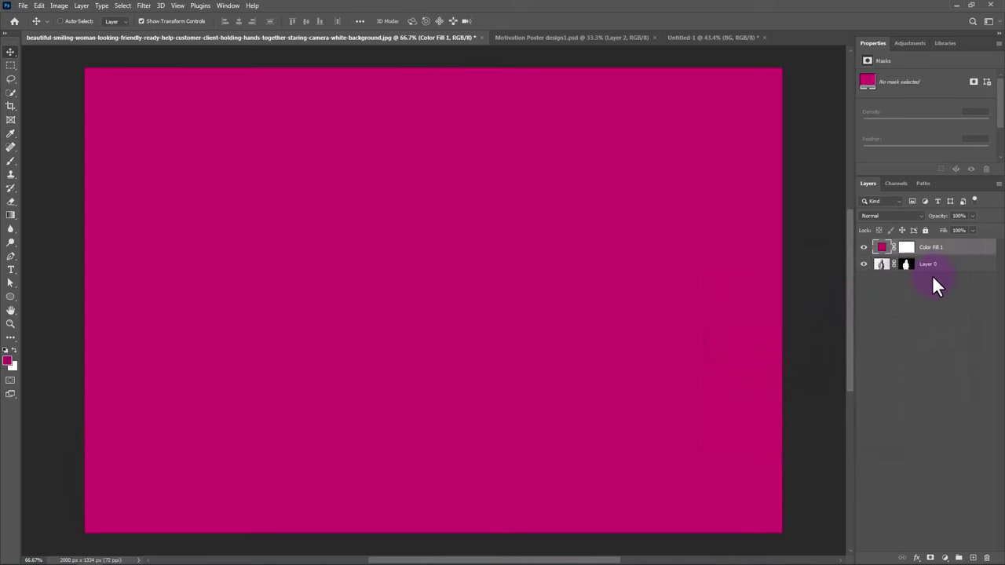
pyautogui.click(909, 250)
pyautogui.click(908, 250)
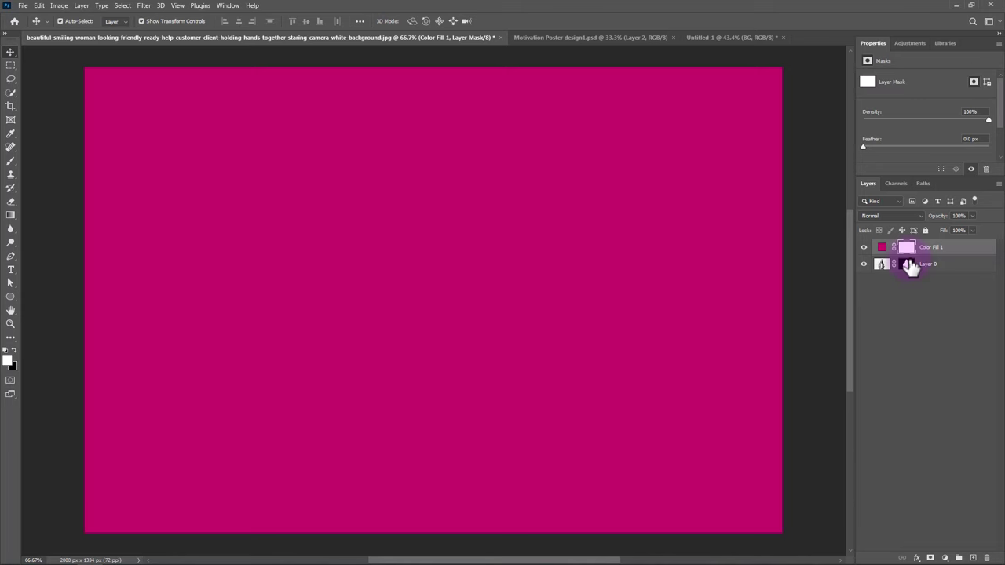
pyautogui.hotkey('ctrl', 'i')
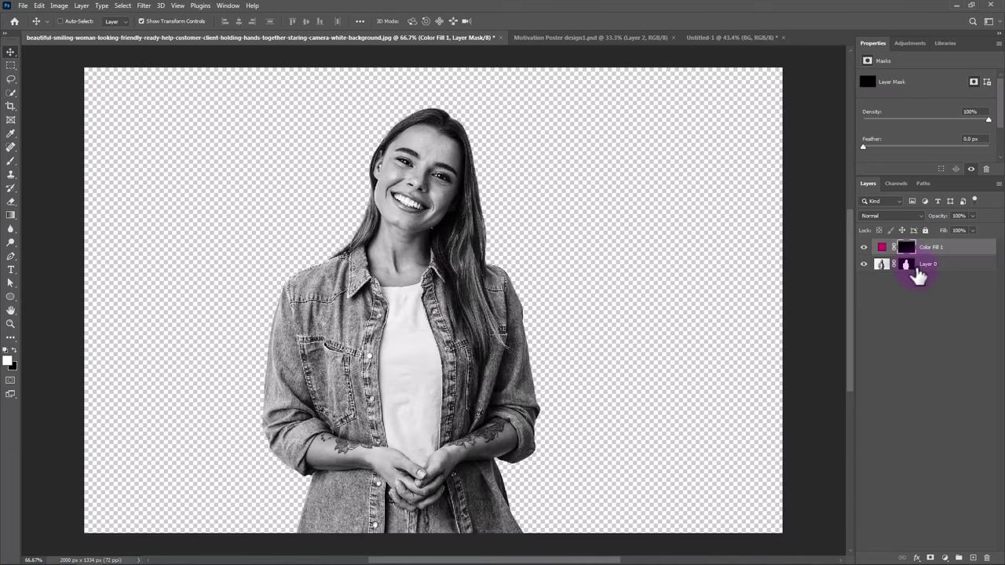
# - Set up a soft round brush at about 61% hardness and zoom in on the lips
pyautogui.click(13, 161)
pyautogui.click(36, 162)
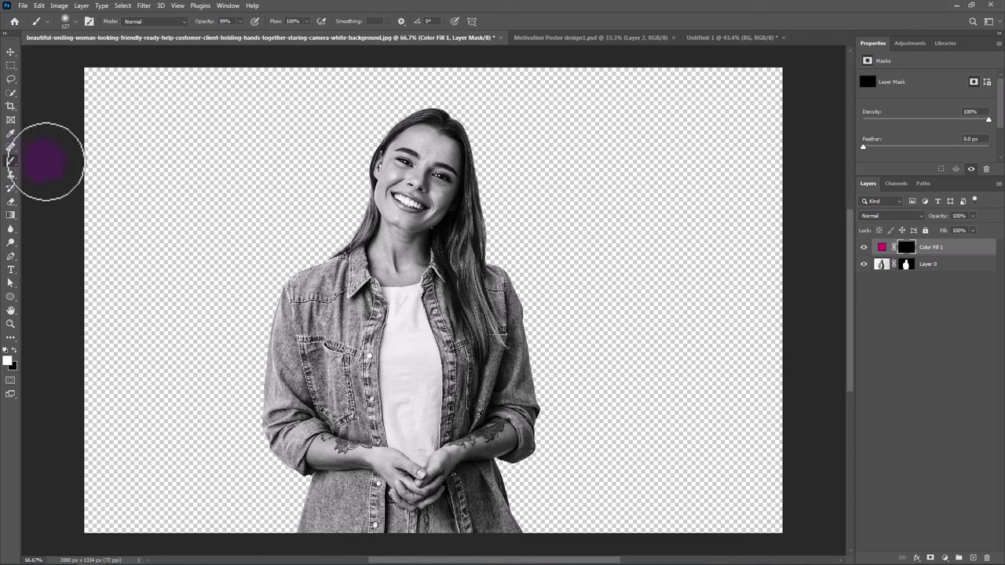
pyautogui.rightClick(428, 207)
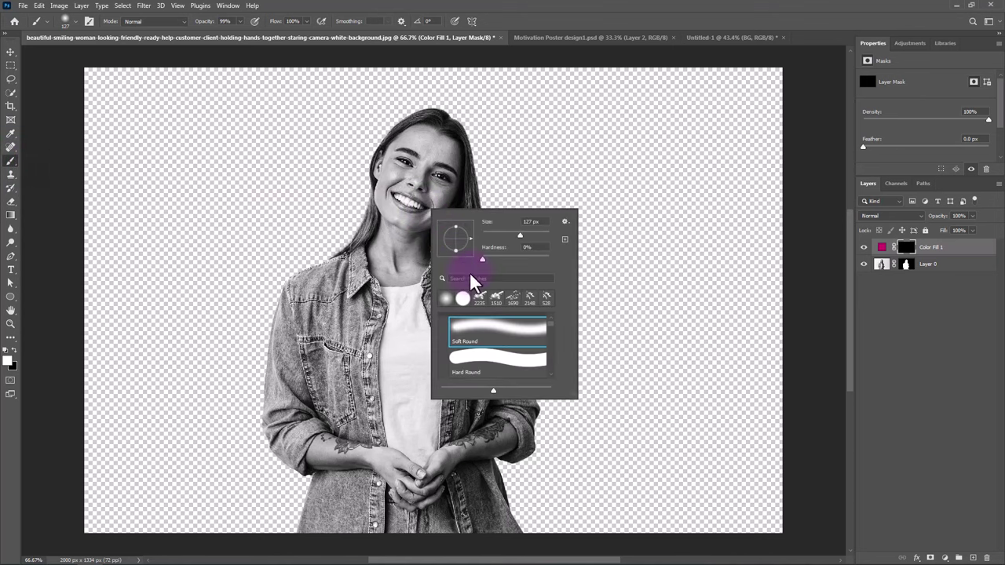
pyautogui.click(488, 334)
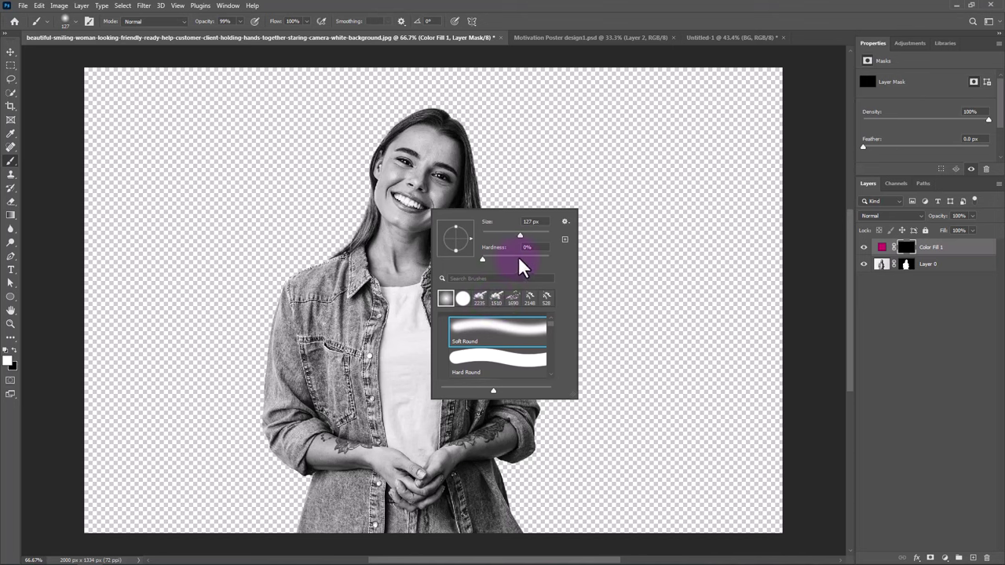
pyautogui.click(420, 221)
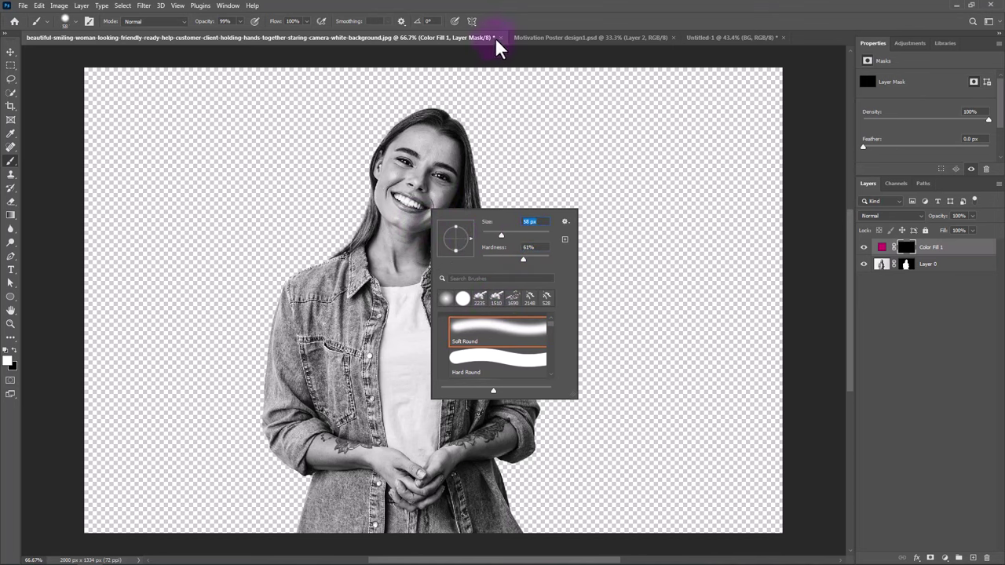
pyautogui.click(511, 23)
pyautogui.scroll(2, 416, 117)
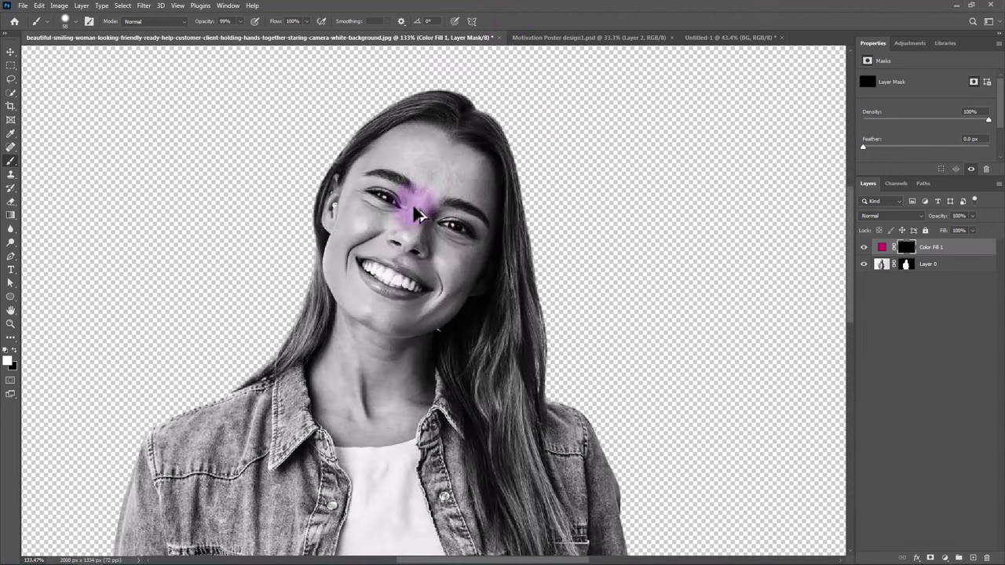
pyautogui.scroll(2, 383, 280)
pyautogui.scroll(2, 412, 282)
pyautogui.scroll(2, 424, 263)
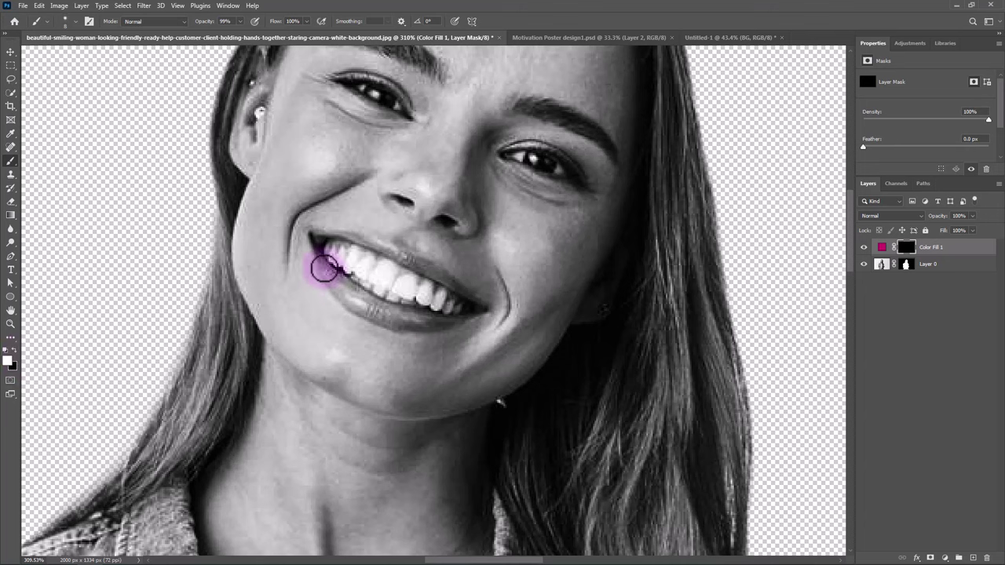
# - Paint magenta onto both lips, clean spill off the teeth, and feather the mask 2.5 px
pyautogui.moveTo(325, 264)
pyautogui.mouseDown()
pyautogui.moveTo(348, 299)
pyautogui.moveTo(422, 324)
pyautogui.moveTo(336, 277)
pyautogui.moveTo(359, 294)
pyautogui.mouseUp()
pyautogui.click(320, 244)
pyautogui.moveTo(320, 244)
pyautogui.mouseDown()
pyautogui.moveTo(382, 240)
pyautogui.moveTo(451, 276)
pyautogui.moveTo(419, 265)
pyautogui.mouseUp()
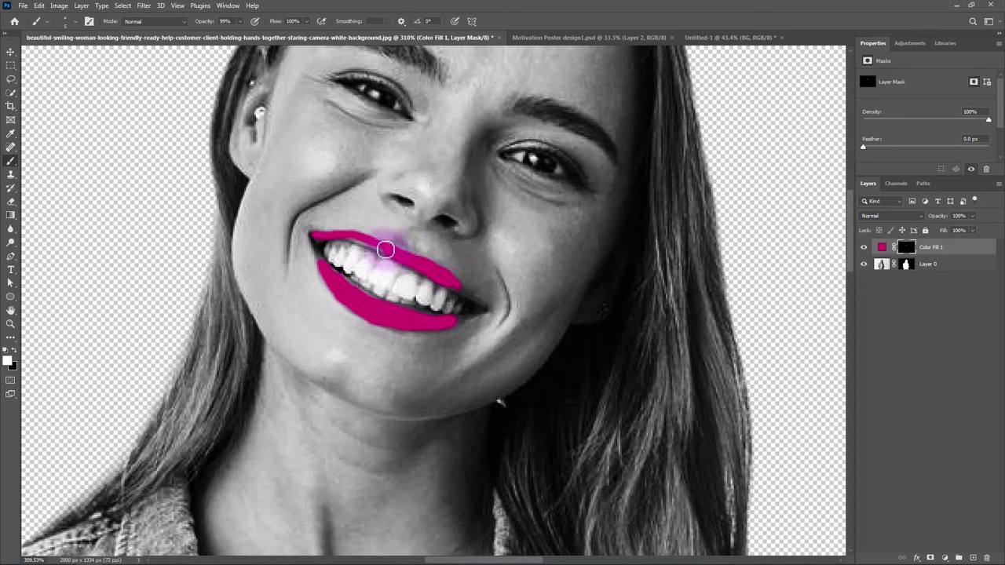
pyautogui.hotkey('ctrl', 'z')
pyautogui.click(459, 292)
pyautogui.moveTo(459, 292); pyautogui.dragTo(476, 299)
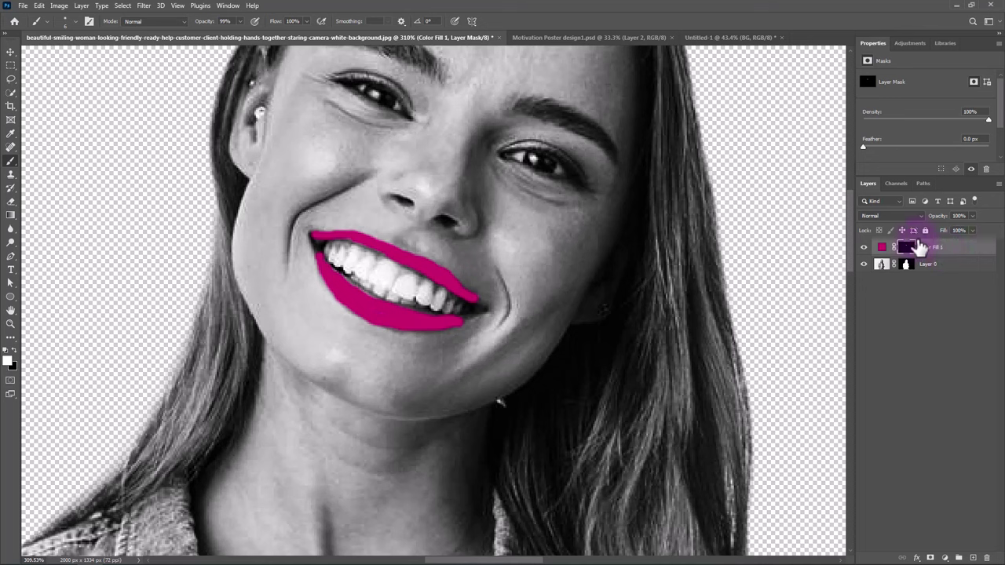
pyautogui.moveTo(862, 149); pyautogui.dragTo(889, 149)
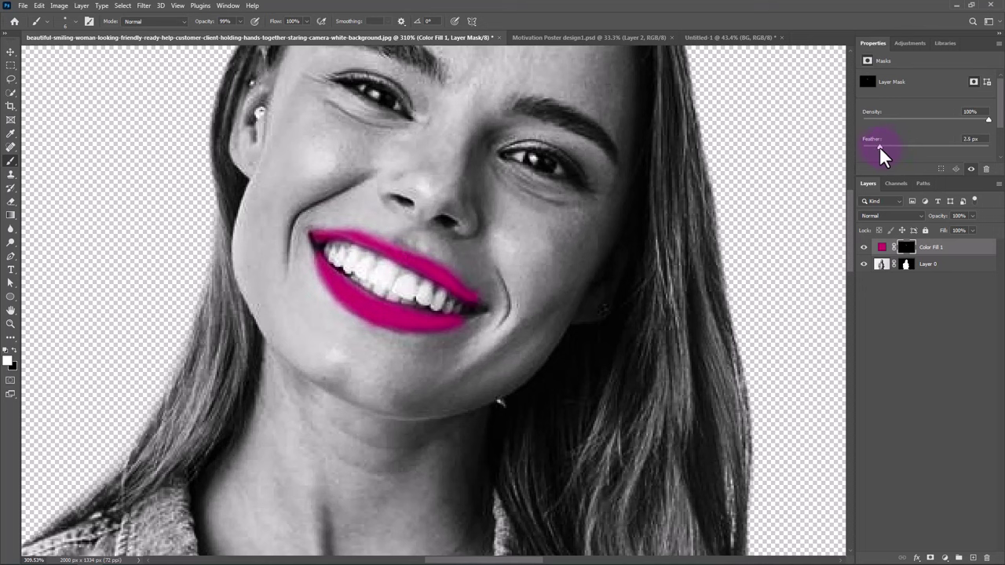
# - Set Color Fill 1 to Multiply and split its Underlying Layer Blend If range to 122/204
pyautogui.click(894, 216)
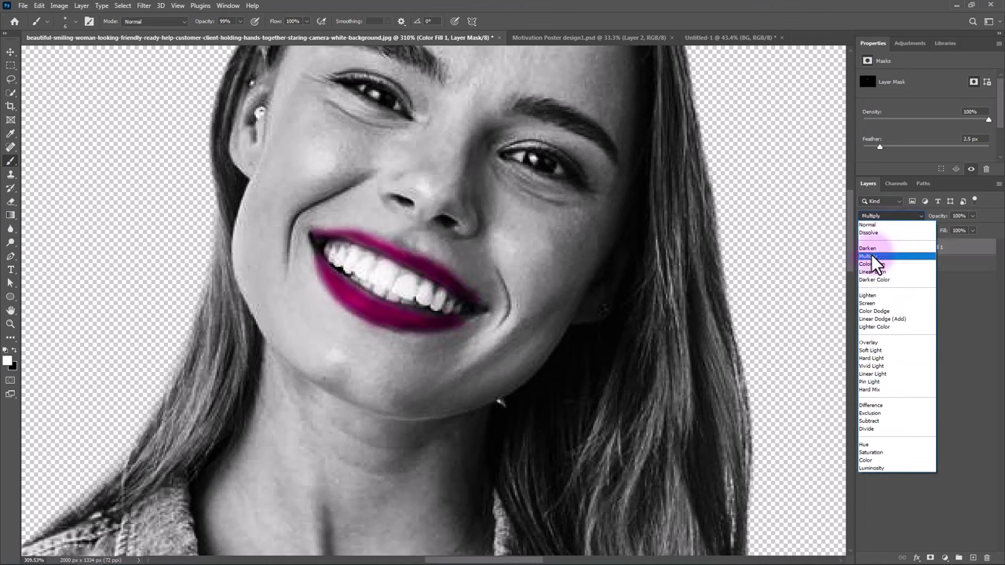
pyautogui.click(876, 262)
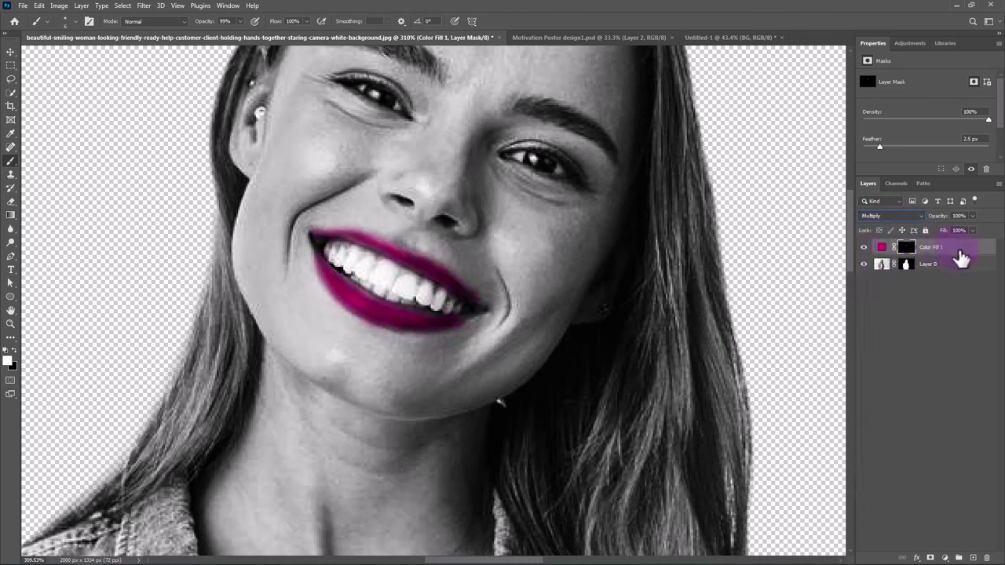
pyautogui.rightClick(961, 259)
pyautogui.click(848, 132)
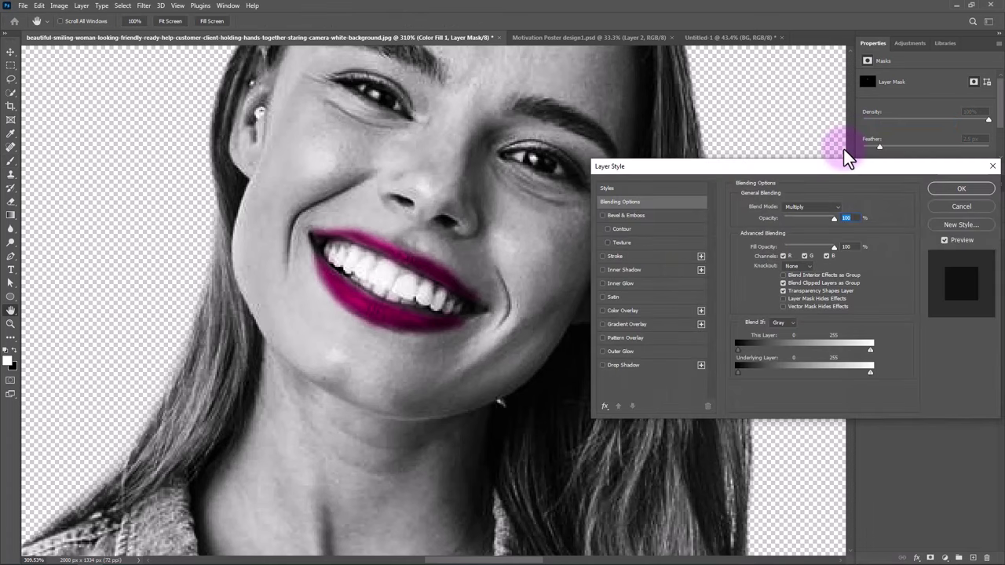
pyautogui.moveTo(869, 372); pyautogui.dragTo(835, 372)
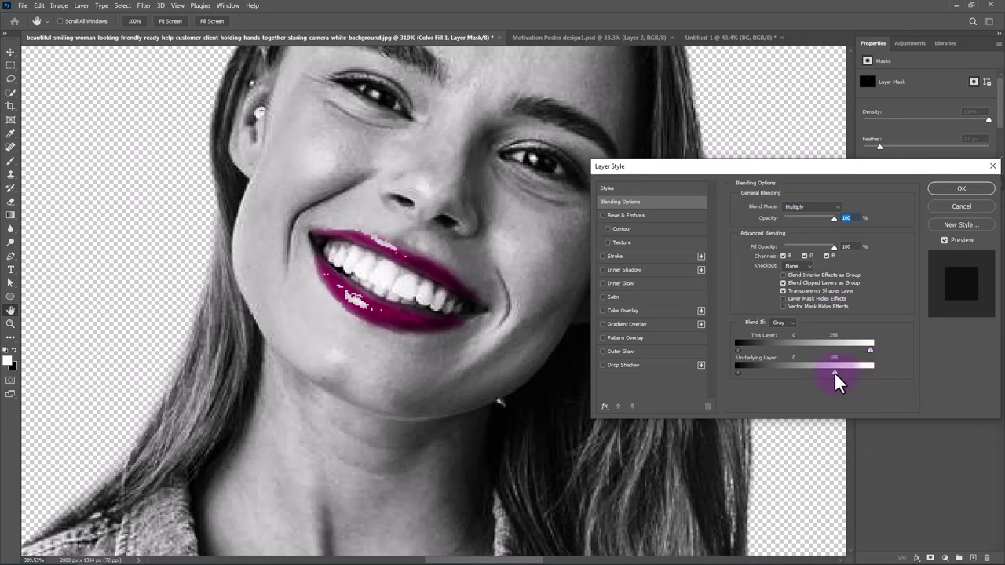
pyautogui.press('alt')
pyautogui.moveTo(834, 374)
pyautogui.mouseDown()
pyautogui.moveTo(813, 374)
pyautogui.moveTo(847, 382)
pyautogui.mouseUp()
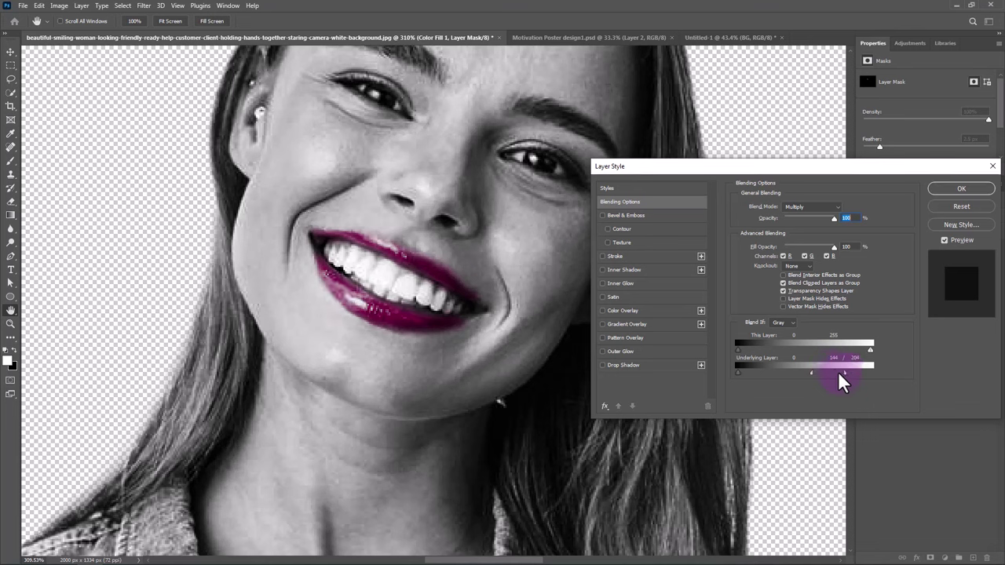
pyautogui.moveTo(811, 374); pyautogui.dragTo(802, 374)
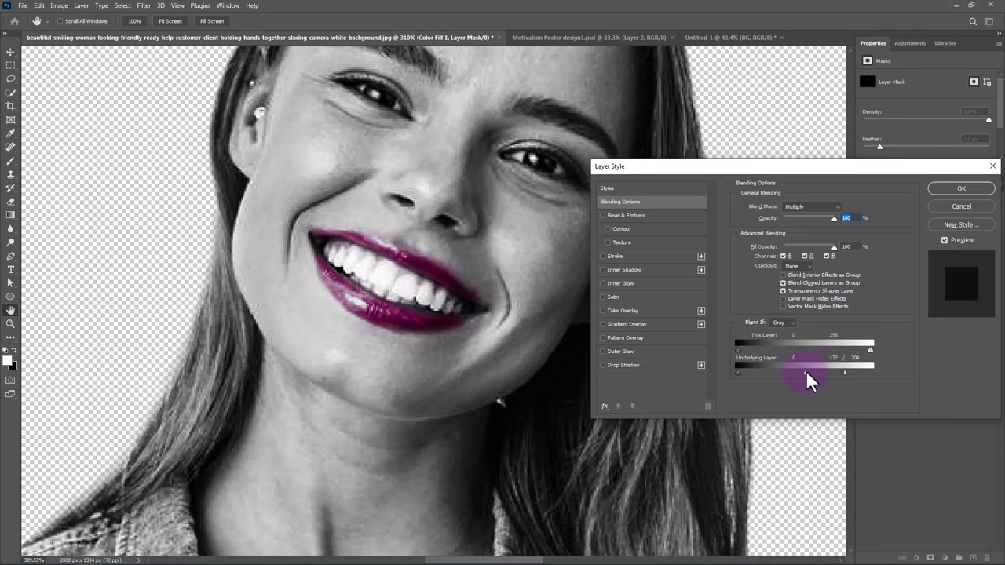
pyautogui.click(960, 190)
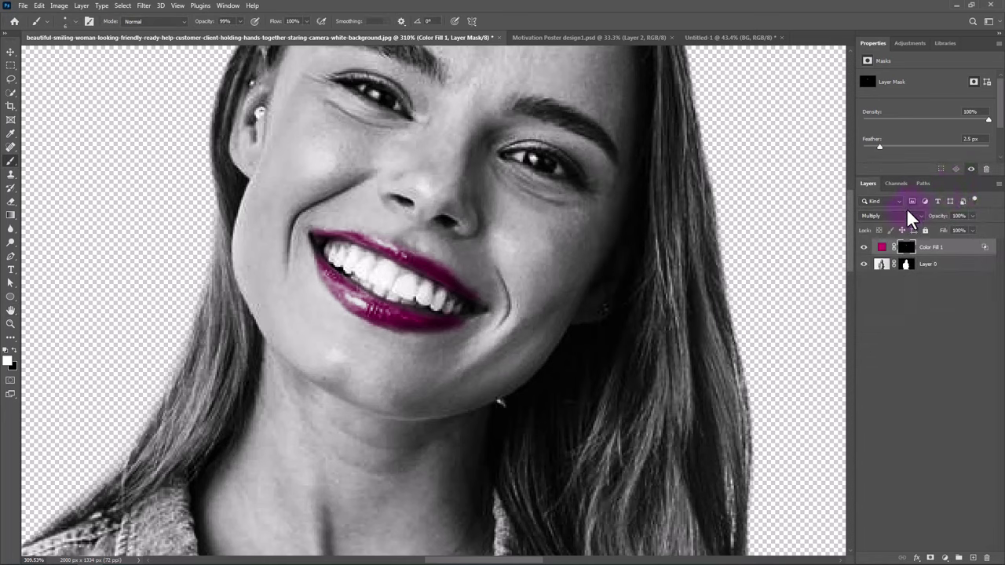
# - Combine the photo and lip colour layers into a smart object named Model
pyautogui.click(949, 271)
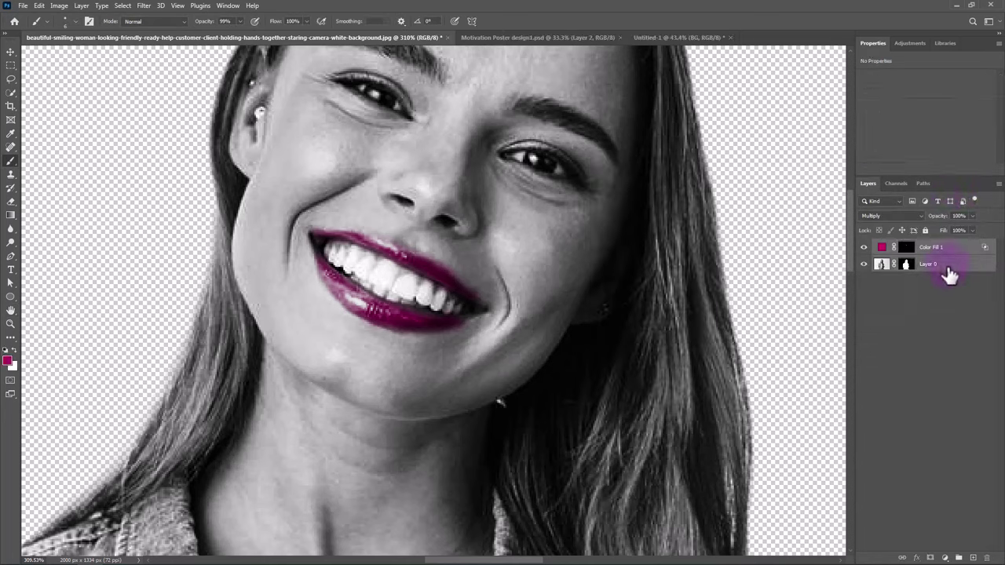
pyautogui.rightClick(943, 271)
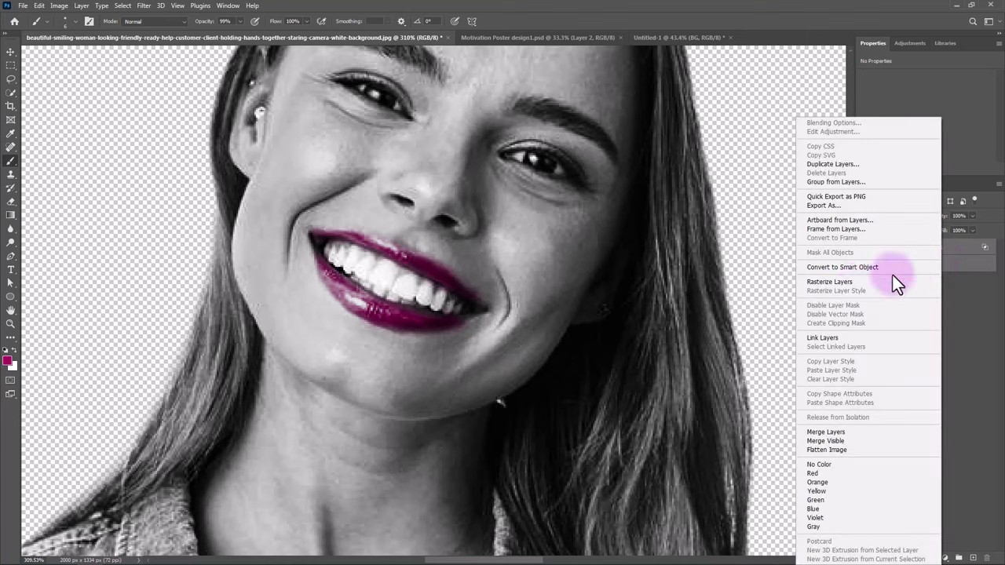
pyautogui.click(829, 267)
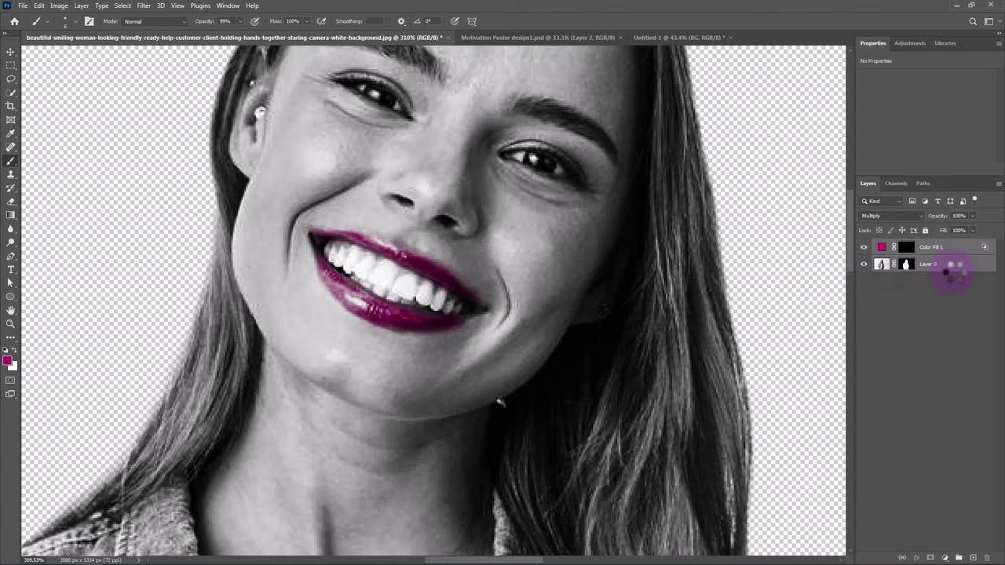
pyautogui.doubleClick(906, 247)
pyautogui.write('Model')
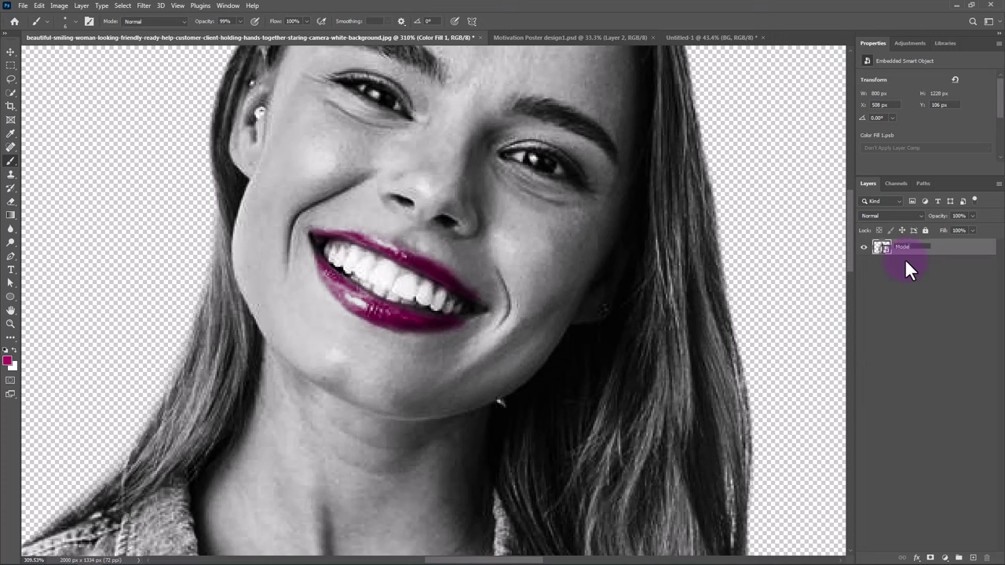
pyautogui.press('Return')
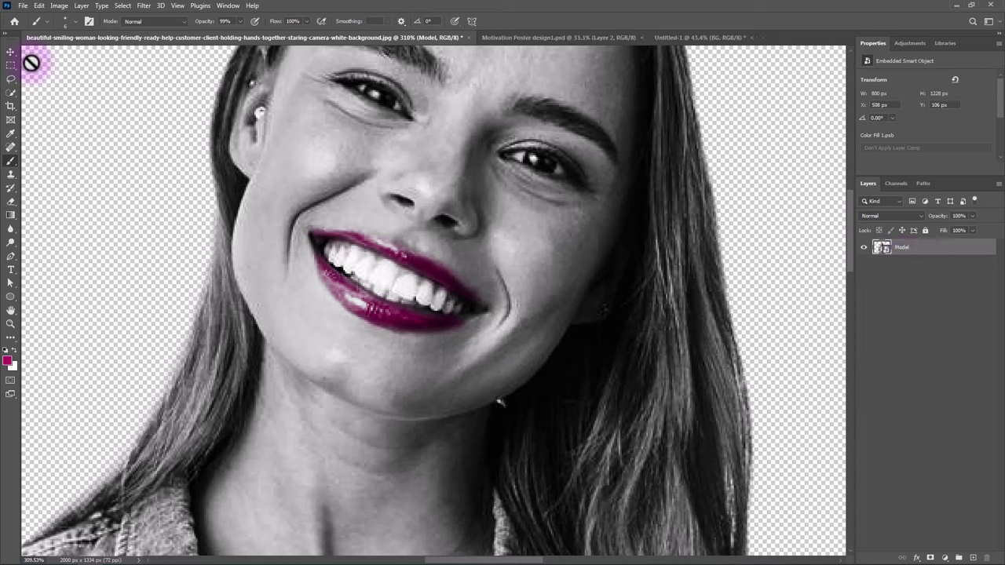
# - Drag the Model layer into the Untitled-1 poster above BG
pyautogui.click(11, 51)
pyautogui.moveTo(447, 252); pyautogui.dragTo(697, 34)
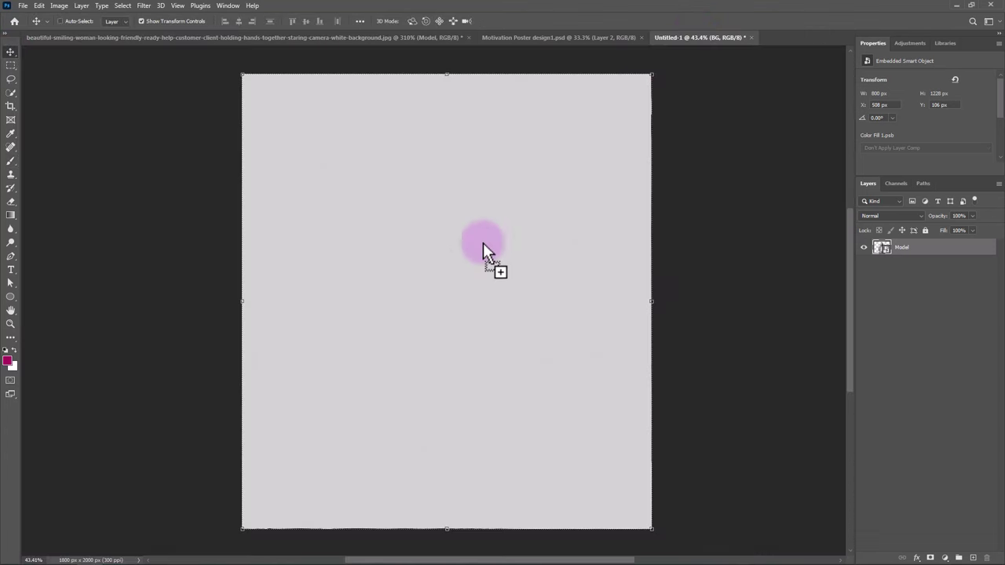
pyautogui.moveTo(697, 35)
pyautogui.mouseDown()
pyautogui.moveTo(445, 291)
pyautogui.moveTo(454, 378)
pyautogui.mouseUp()
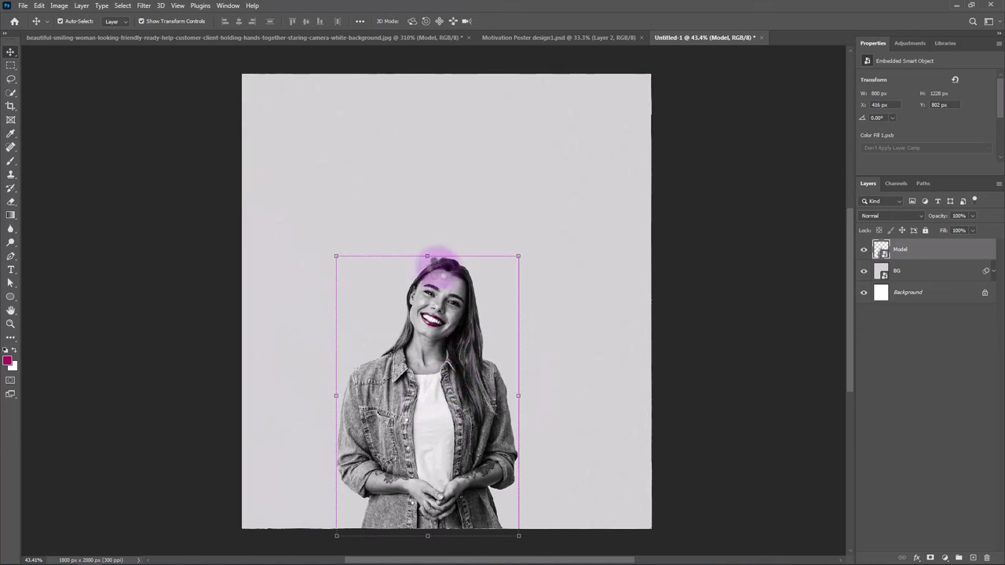
# - Scale the Model layer up to about 1218 × 1869 px and centre it on the poster
pyautogui.hotkey('ctrl', 't')
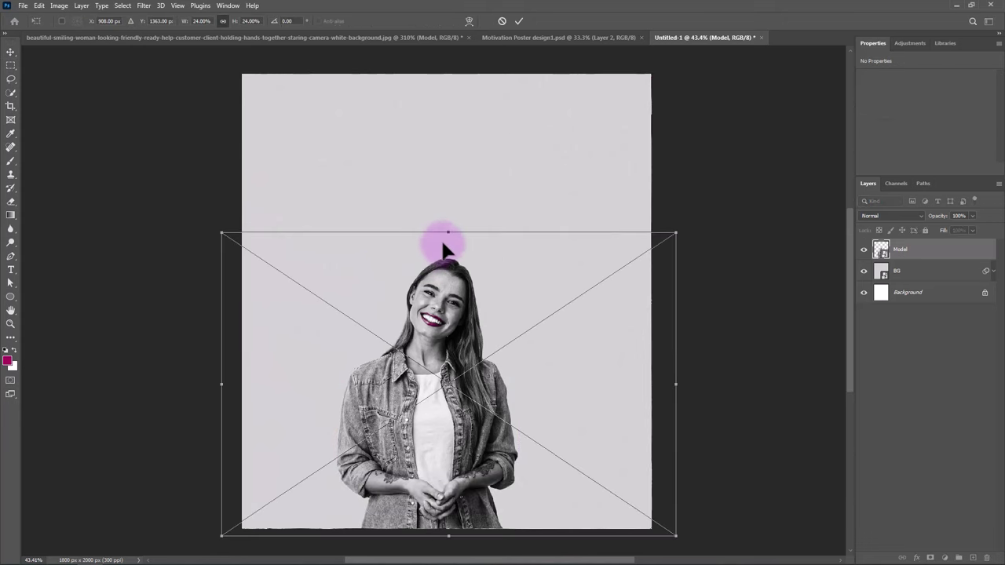
pyautogui.moveTo(448, 231); pyautogui.dragTo(442, 61)
pyautogui.moveTo(446, 103); pyautogui.dragTo(444, 76)
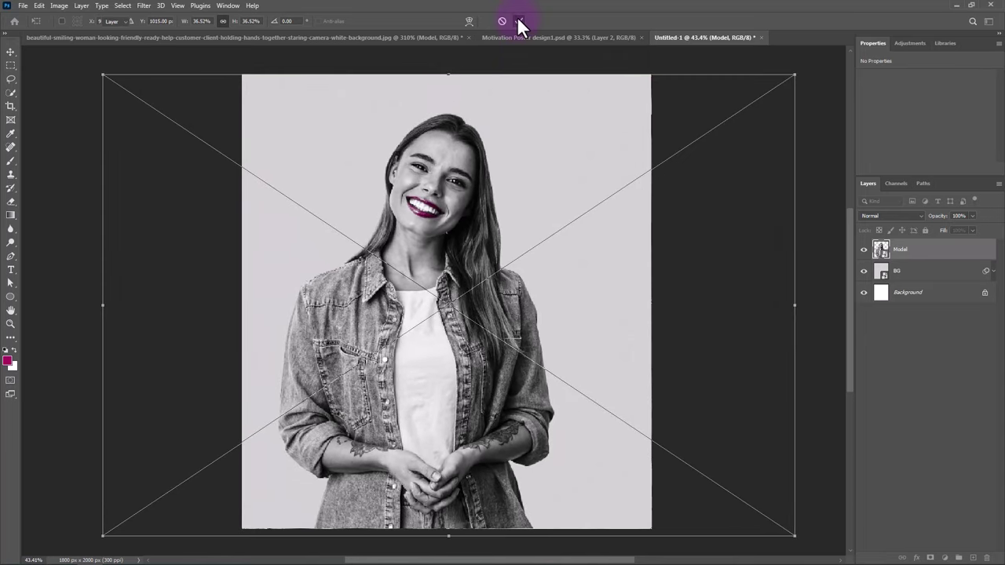
pyautogui.click(518, 21)
pyautogui.moveTo(433, 408); pyautogui.dragTo(452, 413)
# - Lasso the woman's lower body and mask it off at mid-torso
pyautogui.click(11, 79)
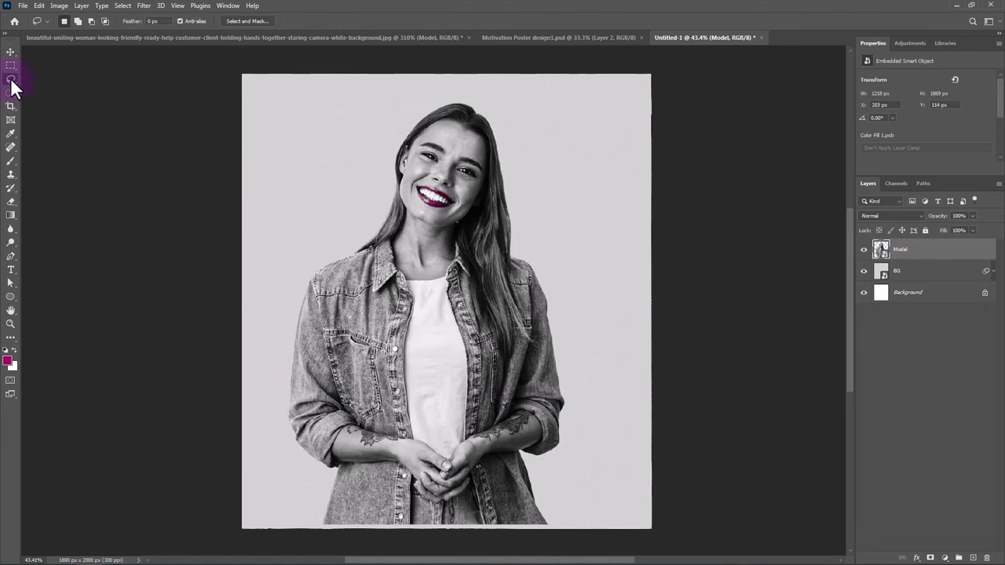
pyautogui.rightClick(10, 78)
pyautogui.moveTo(549, 291)
pyautogui.mouseDown()
pyautogui.moveTo(554, 363)
pyautogui.moveTo(325, 352)
pyautogui.moveTo(306, 368)
pyautogui.moveTo(303, 348)
pyautogui.moveTo(291, 350)
pyautogui.moveTo(278, 370)
pyautogui.moveTo(278, 500)
pyautogui.moveTo(417, 547)
pyautogui.moveTo(578, 511)
pyautogui.moveTo(606, 395)
pyautogui.moveTo(583, 353)
pyautogui.mouseUp()
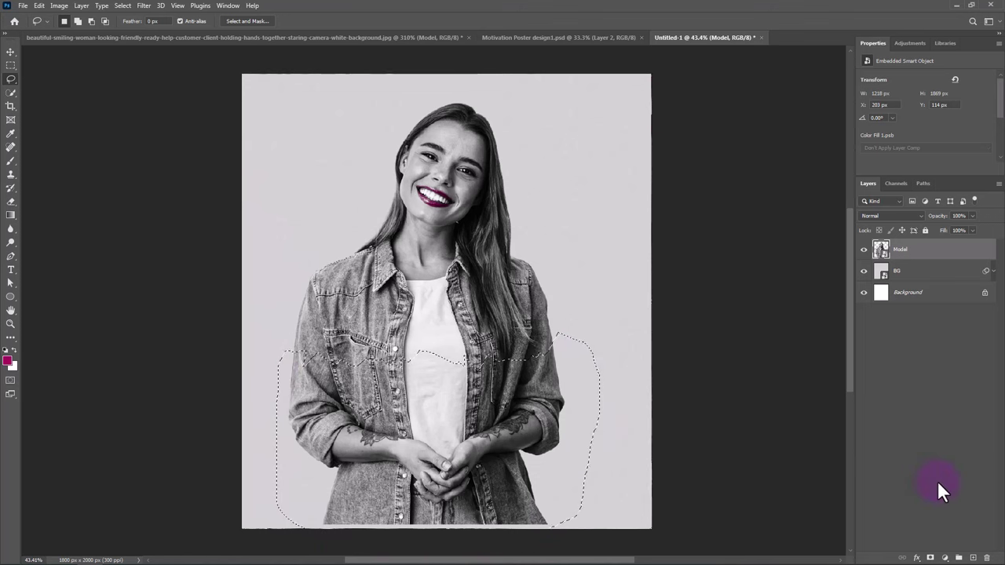
pyautogui.keyDown('alt'); pyautogui.click(931, 557); pyautogui.keyUp('alt')
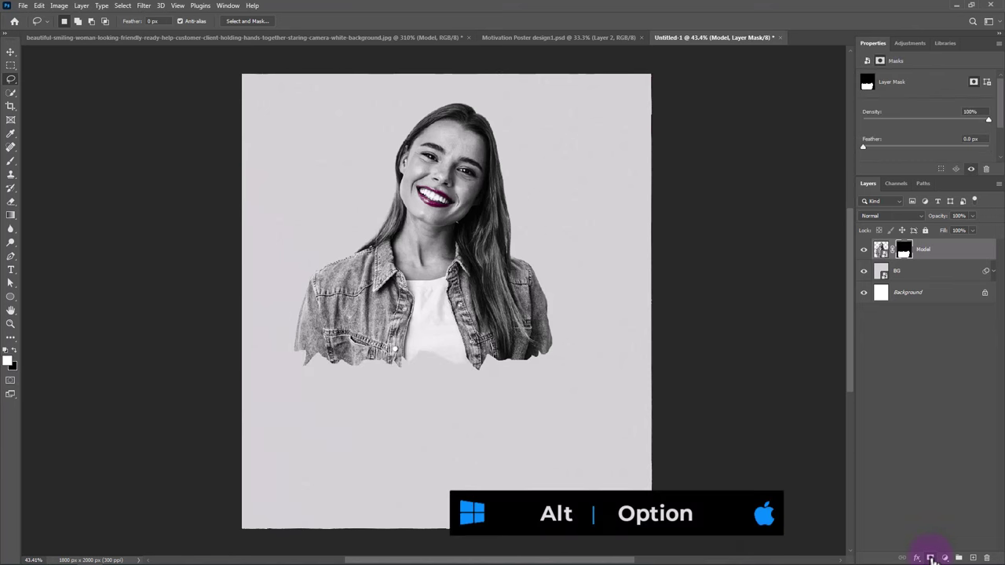
# - Move the cropped bust lower and nudge it slightly right on the poster
pyautogui.press('v')
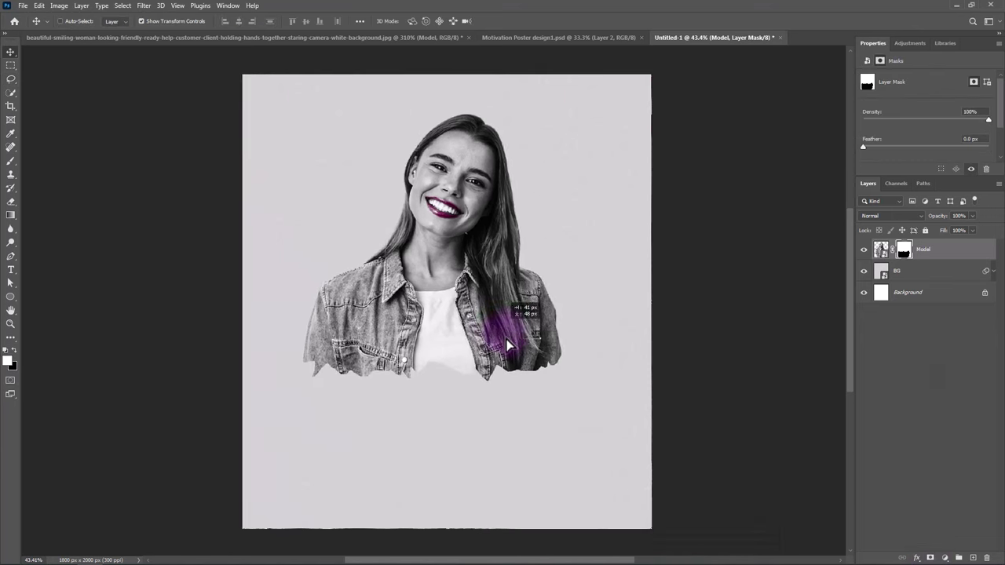
pyautogui.moveTo(475, 318)
pyautogui.mouseDown()
pyautogui.moveTo(496, 361)
pyautogui.moveTo(498, 343)
pyautogui.moveTo(507, 343)
pyautogui.mouseUp()
pyautogui.hotkey('ctrl', 't')
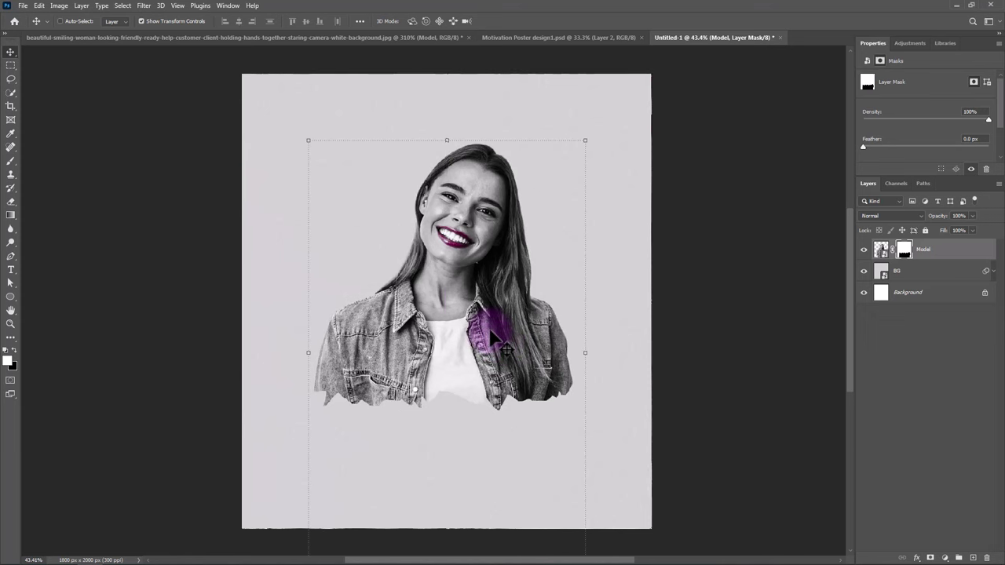
pyautogui.hotkey('ctrl', '2')
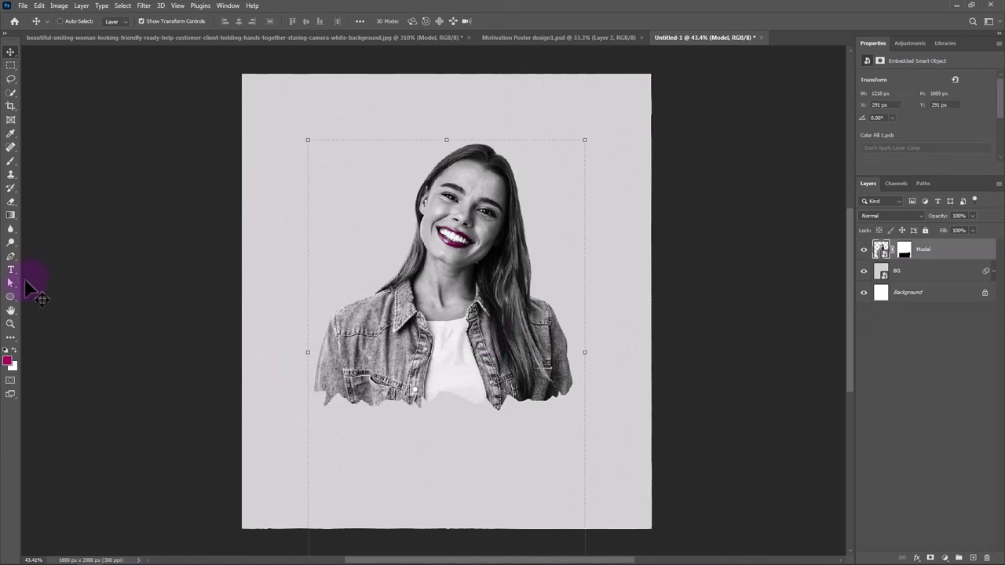
# - Add a BY: SMART GRAPHICS text line above the woman's head
pyautogui.click(11, 271)
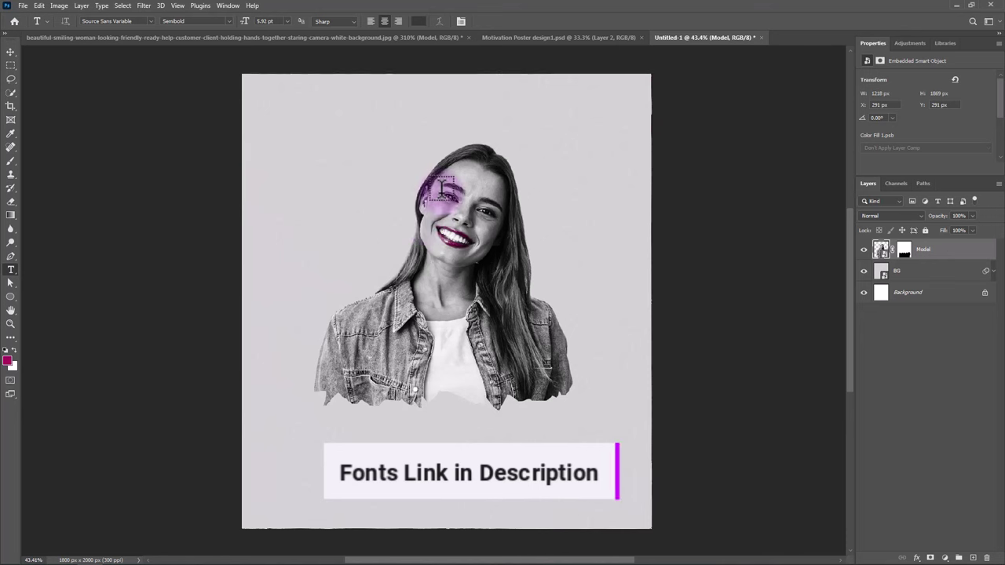
pyautogui.click(395, 148)
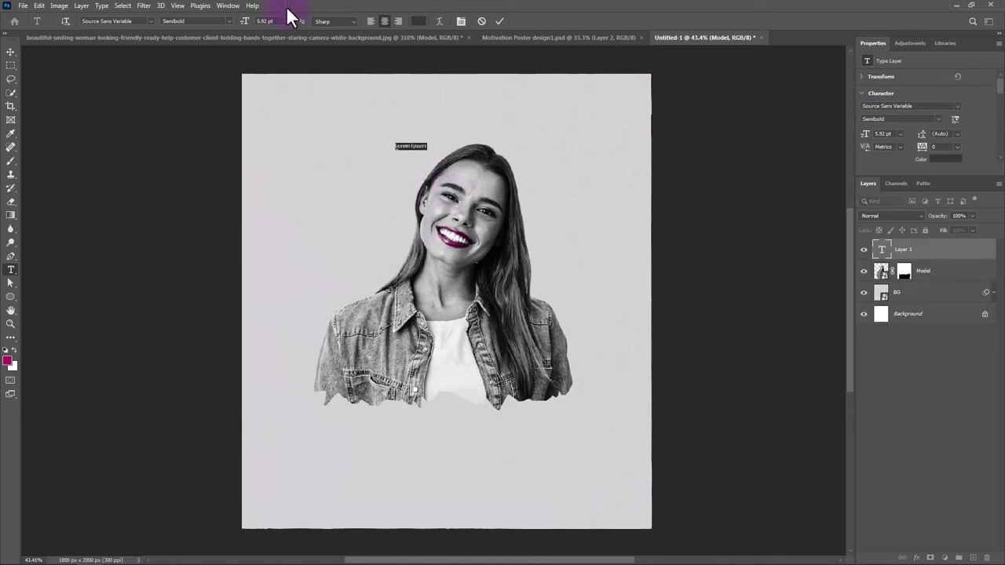
pyautogui.click(287, 21)
pyautogui.click(276, 88)
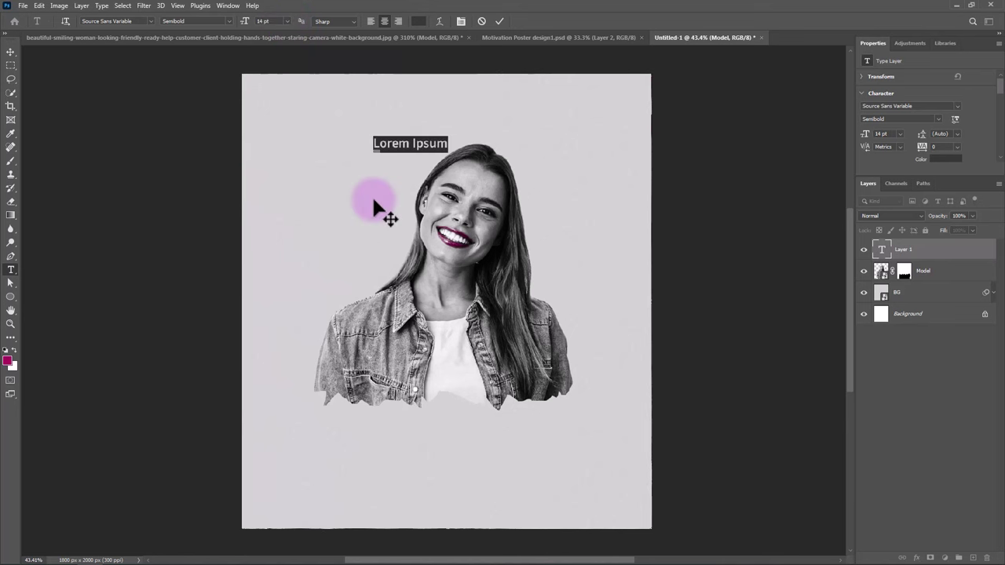
pyautogui.write('N')
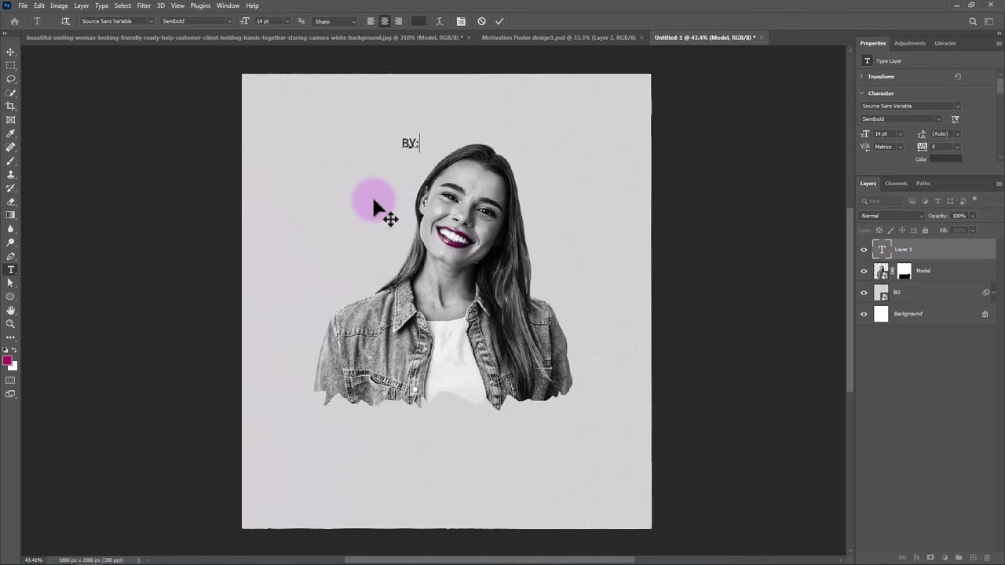
pyautogui.write('T.GR')
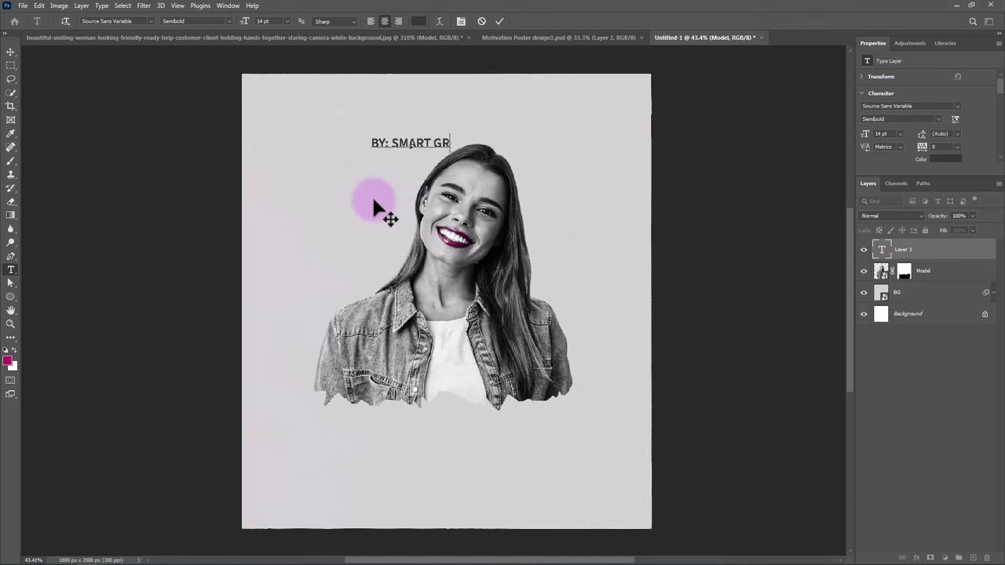
pyautogui.write('APHICS')
# - Give the credit text tracking 400 and size 6 pt, then move it to the top centre
pyautogui.hotkey('ctrl', 'a')
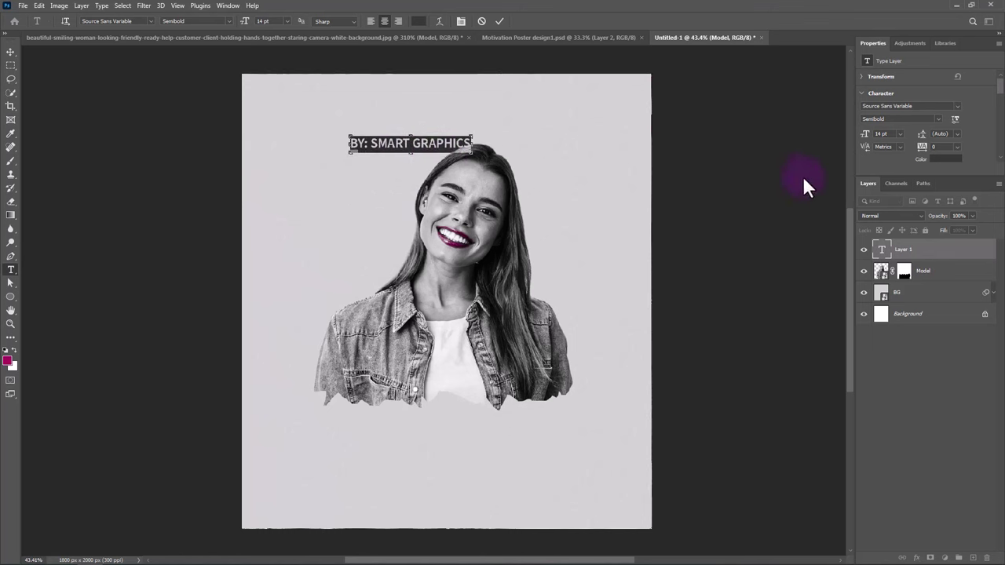
pyautogui.moveTo(924, 152); pyautogui.dragTo(938, 157)
pyautogui.click(317, 50)
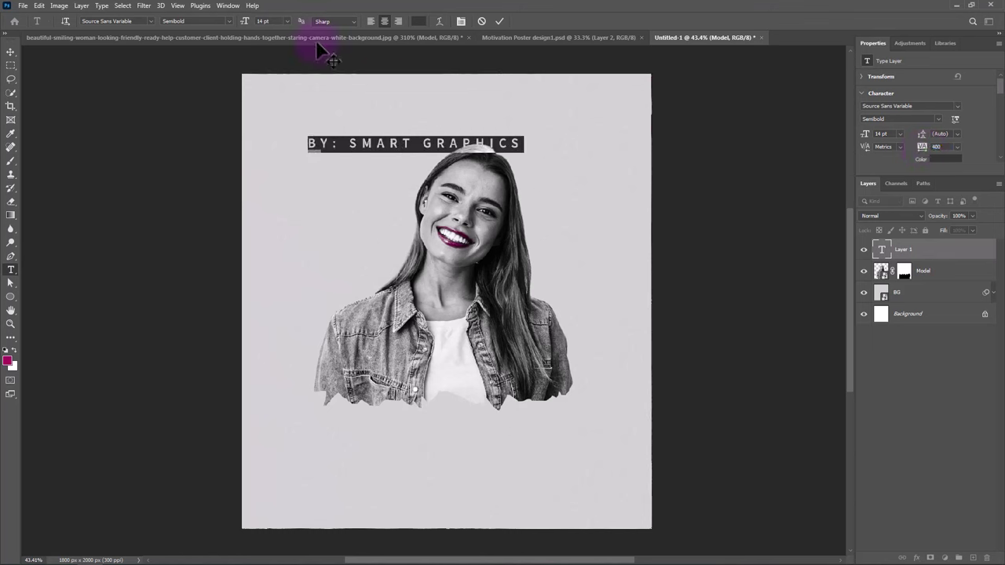
pyautogui.click(285, 21)
pyautogui.click(275, 46)
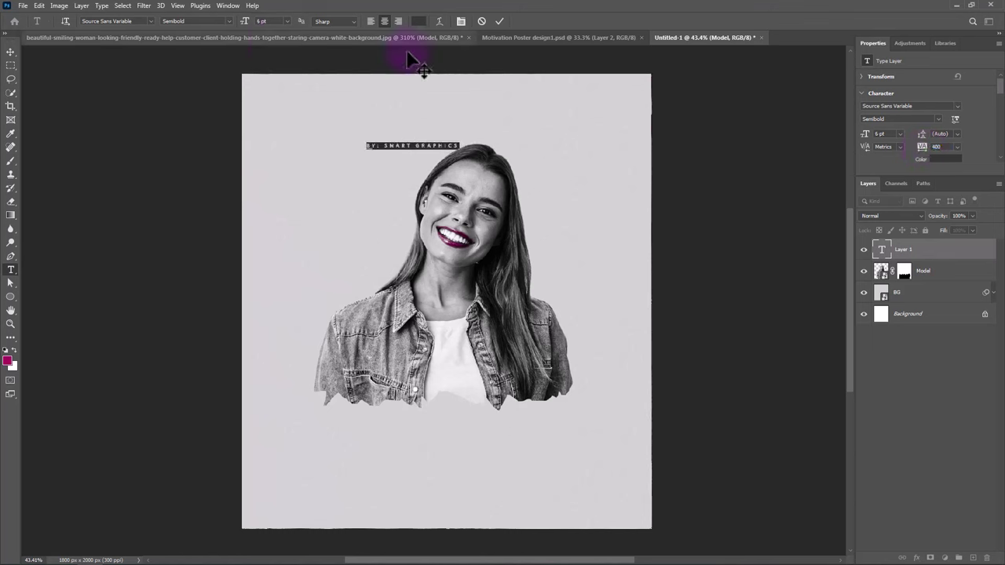
pyautogui.click(423, 148)
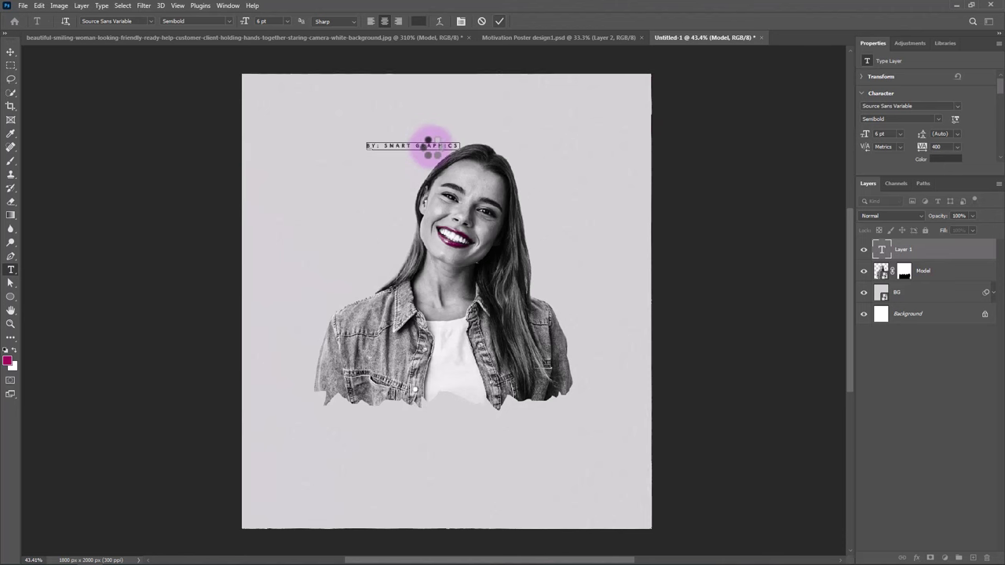
pyautogui.hotkey('ctrl', 'Return')
pyautogui.press('v')
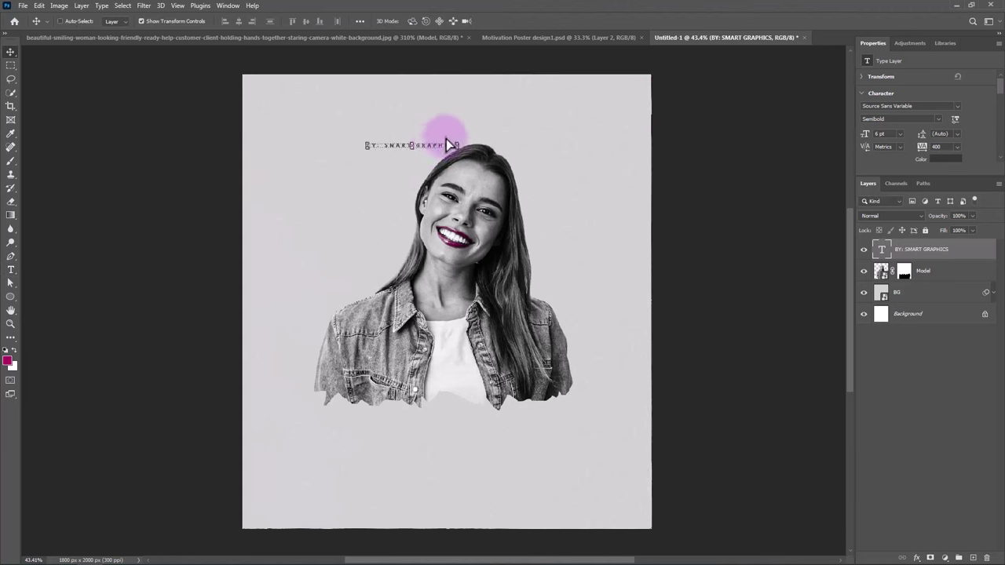
pyautogui.moveTo(433, 146); pyautogui.dragTo(462, 105)
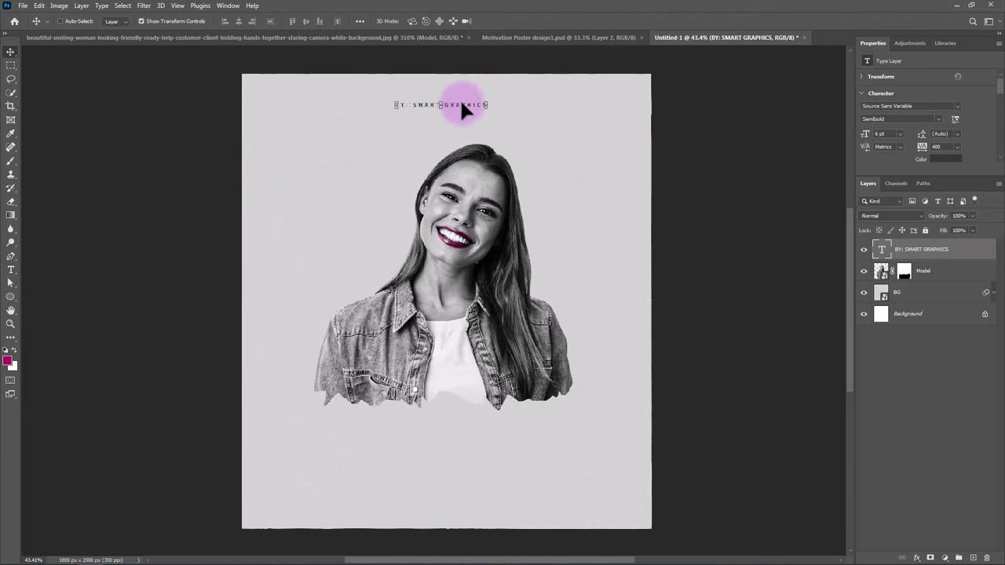
# - Duplicate the credit line as 18 pt MOTIVATION and move it down above the woman's head
pyautogui.moveTo(461, 112); pyautogui.dragTo(460, 147)
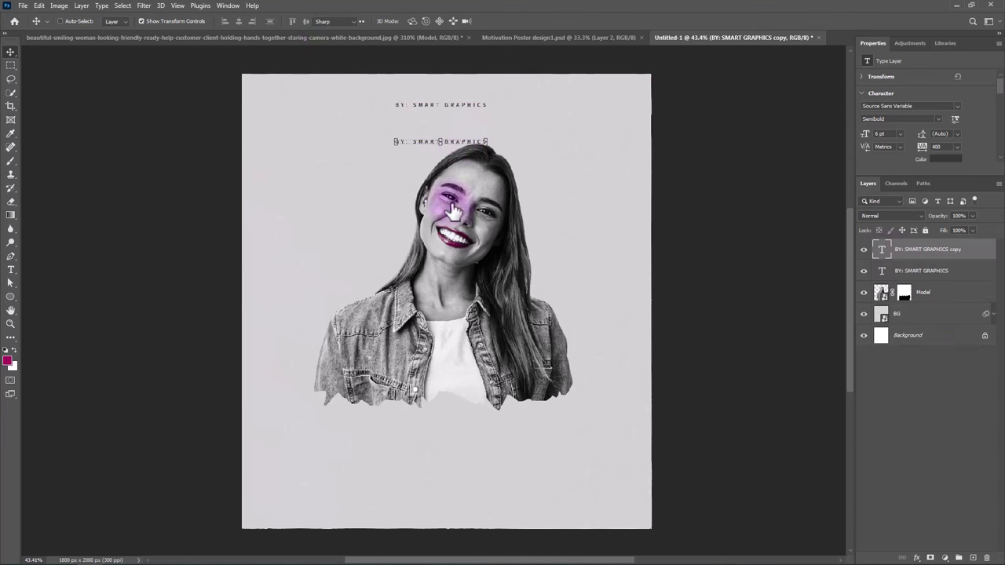
pyautogui.press('t')
pyautogui.click(463, 144)
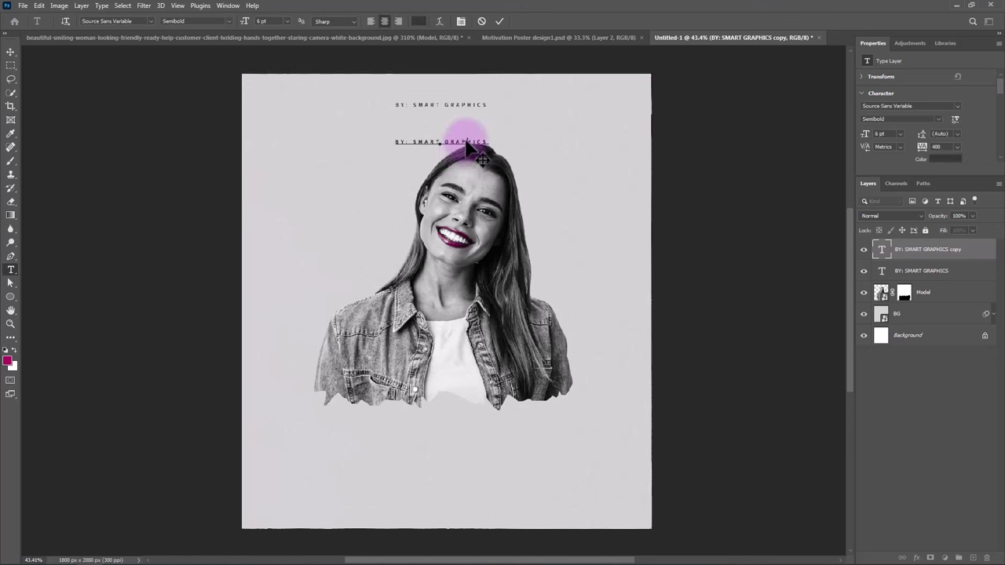
pyautogui.hotkey('ctrl', 'a')
pyautogui.click(287, 21)
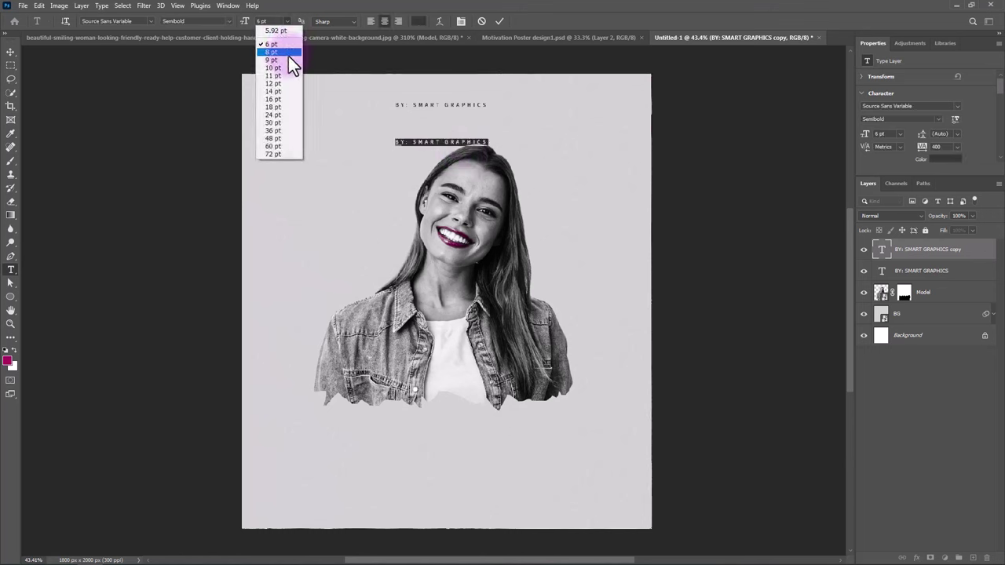
pyautogui.click(274, 107)
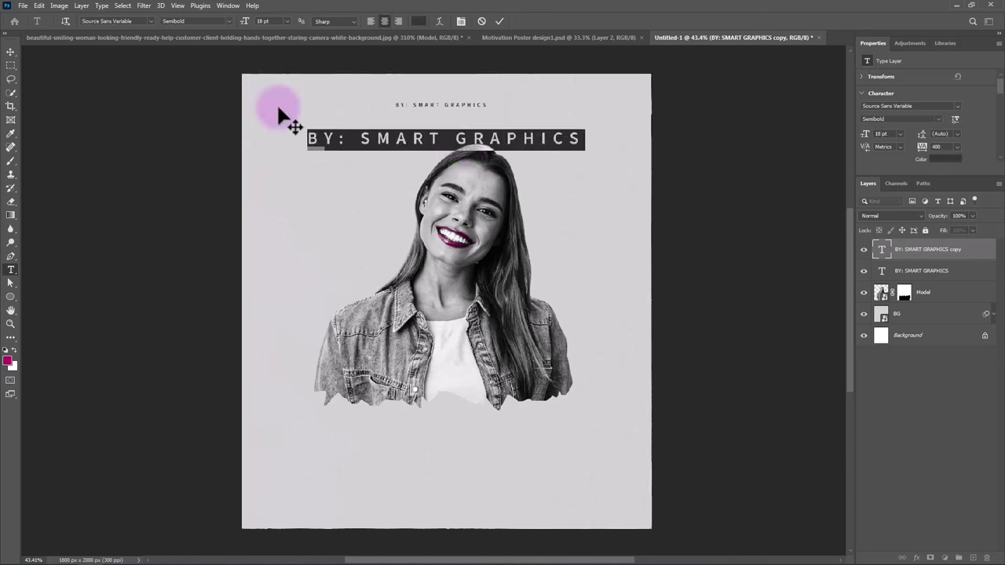
pyautogui.write('MOTI')
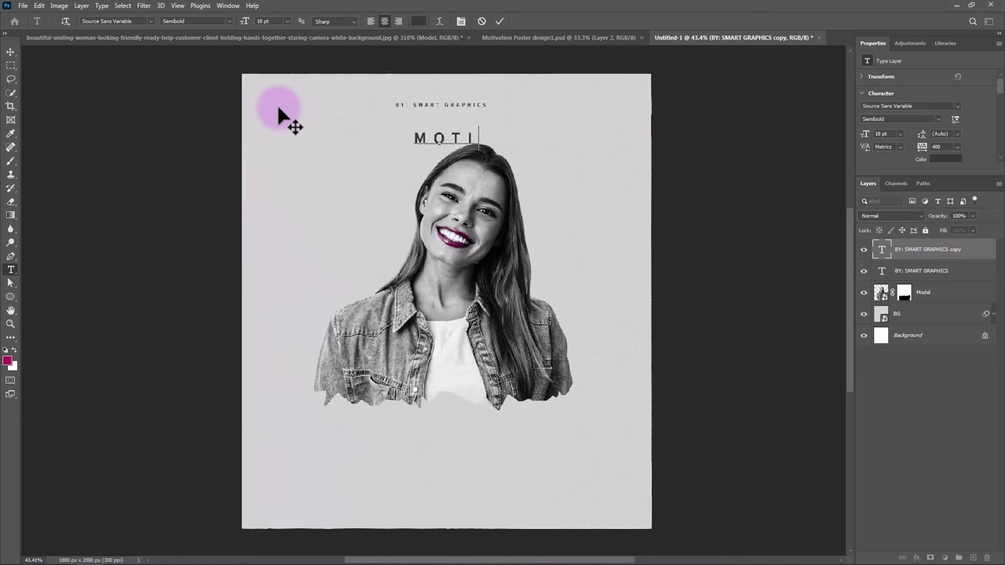
pyautogui.write('VATION')
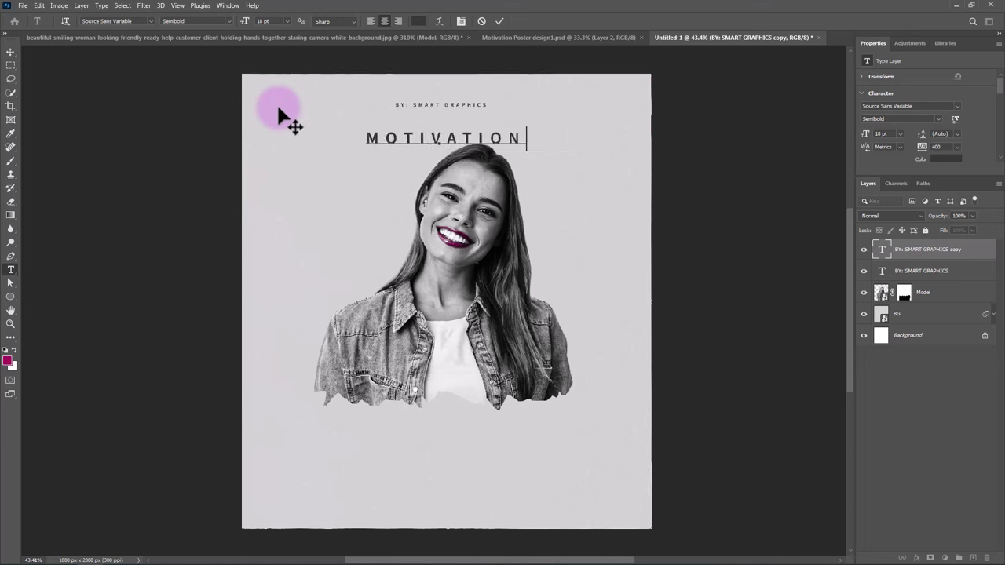
pyautogui.click(499, 21)
pyautogui.press('v')
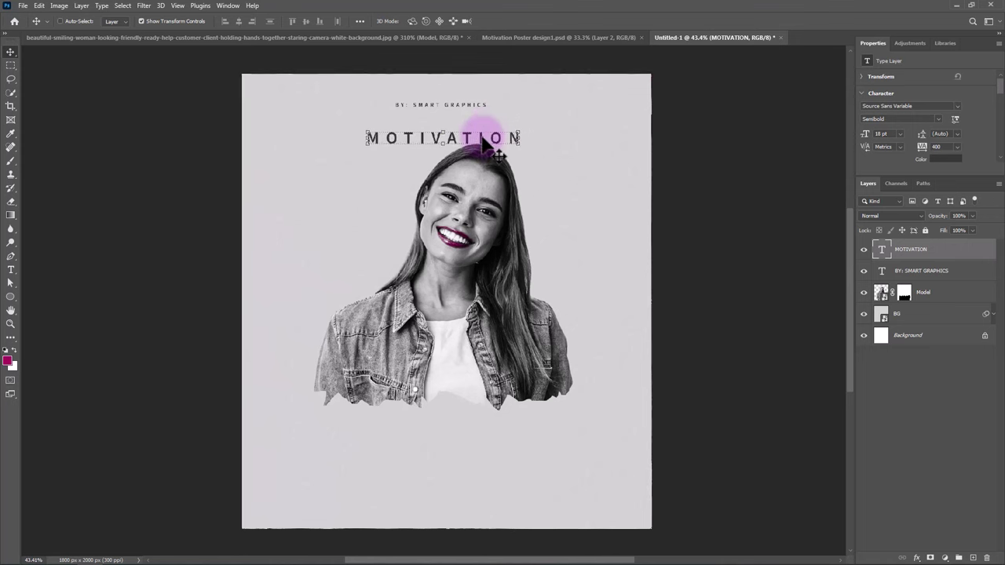
pyautogui.moveTo(486, 141); pyautogui.dragTo(482, 258)
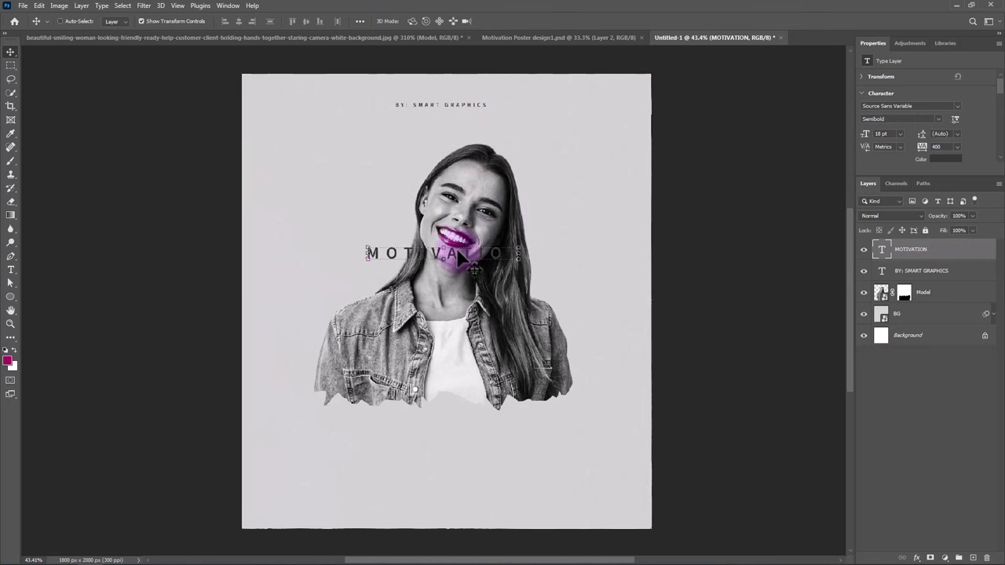
# - Split the headline into MOTIVA and TION with a gap, centred across the woman's face
pyautogui.doubleClick(456, 252)
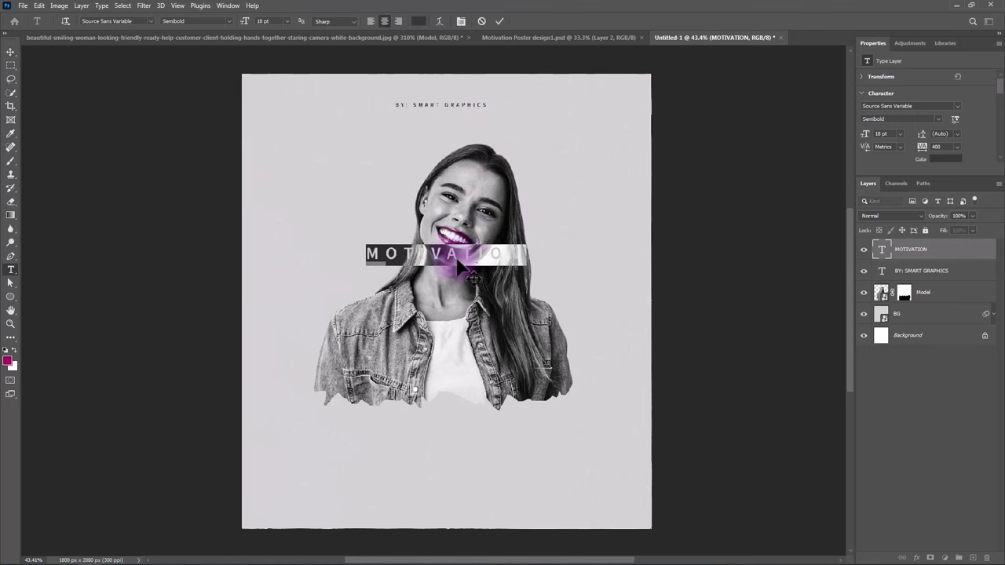
pyautogui.hotkey('alt', 'Right')
pyautogui.hotkey('alt', 'Right')
pyautogui.hotkey('alt', 'Right')
pyautogui.hotkey('alt', 'Right')
pyautogui.hotkey('alt', 'Right')
pyautogui.hotkey('alt', 'Right')
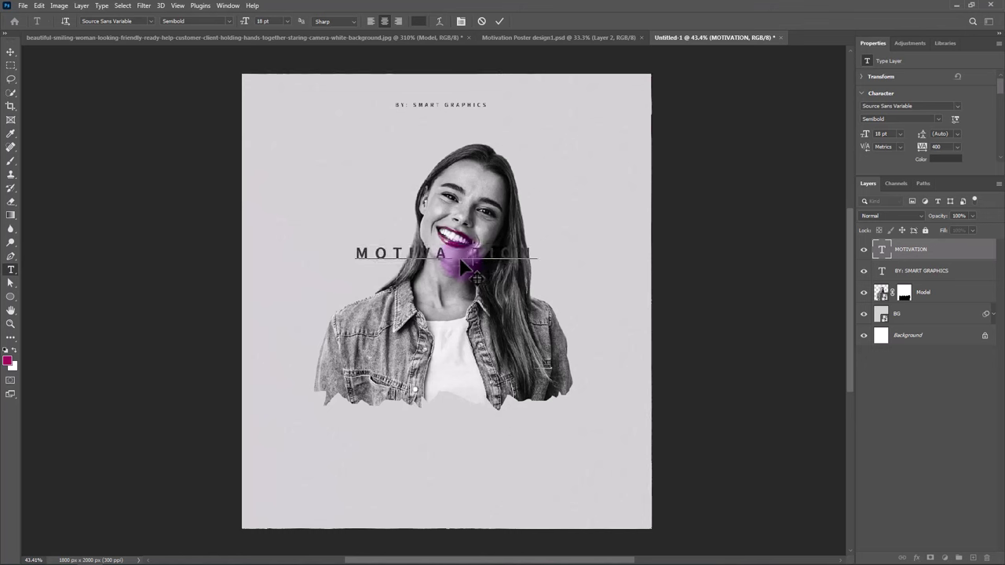
pyautogui.hotkey('alt', 'Right')
pyautogui.hotkey('alt', 'Right')
pyautogui.hotkey('alt', 'Right')
pyautogui.hotkey('alt', 'Right')
pyautogui.hotkey('alt', 'Right')
pyautogui.hotkey('alt', 'Right')
pyautogui.hotkey('alt', 'Right')
pyautogui.hotkey('alt', 'Right')
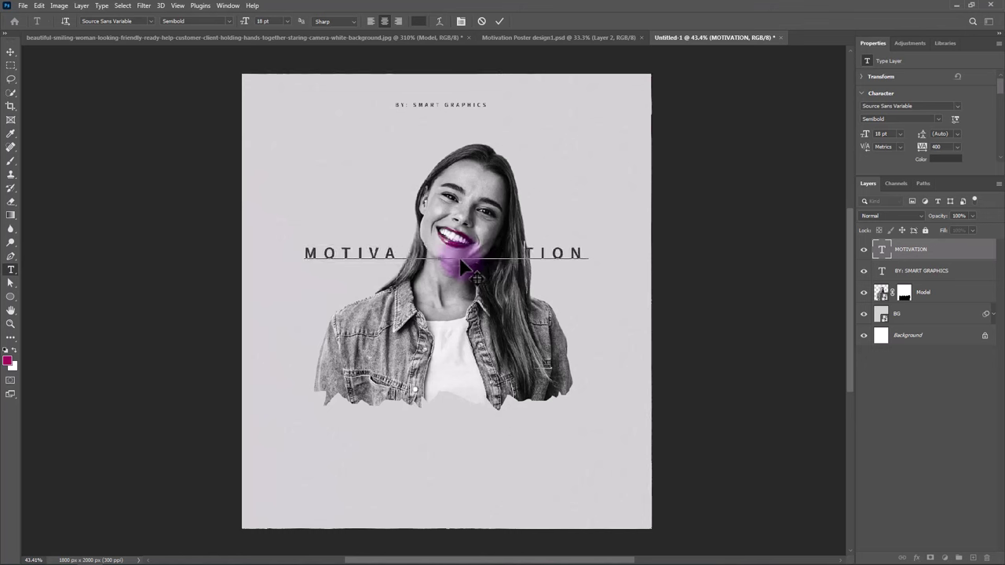
pyautogui.hotkey('alt', 'Right')
pyautogui.click(499, 21)
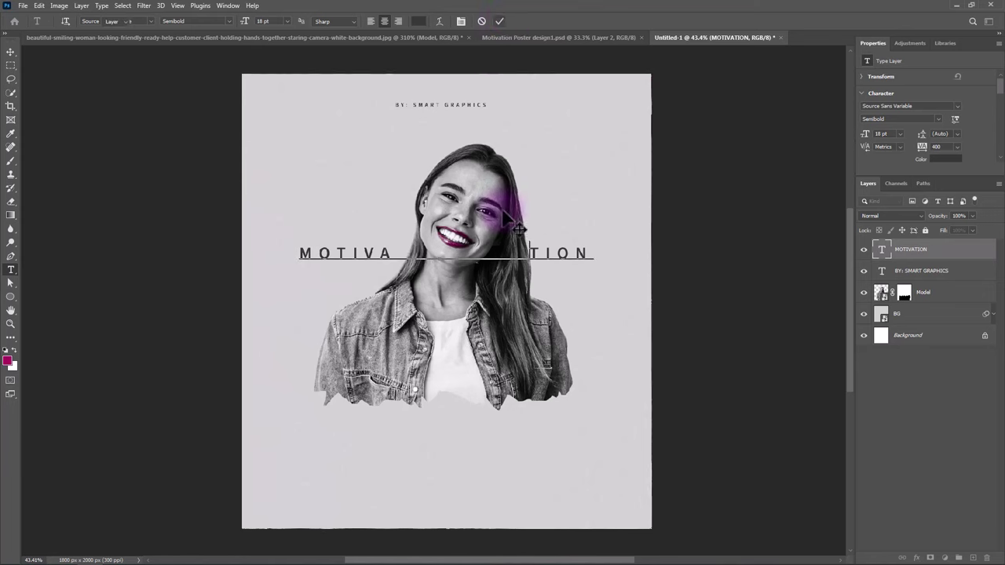
pyautogui.moveTo(493, 253); pyautogui.dragTo(505, 254)
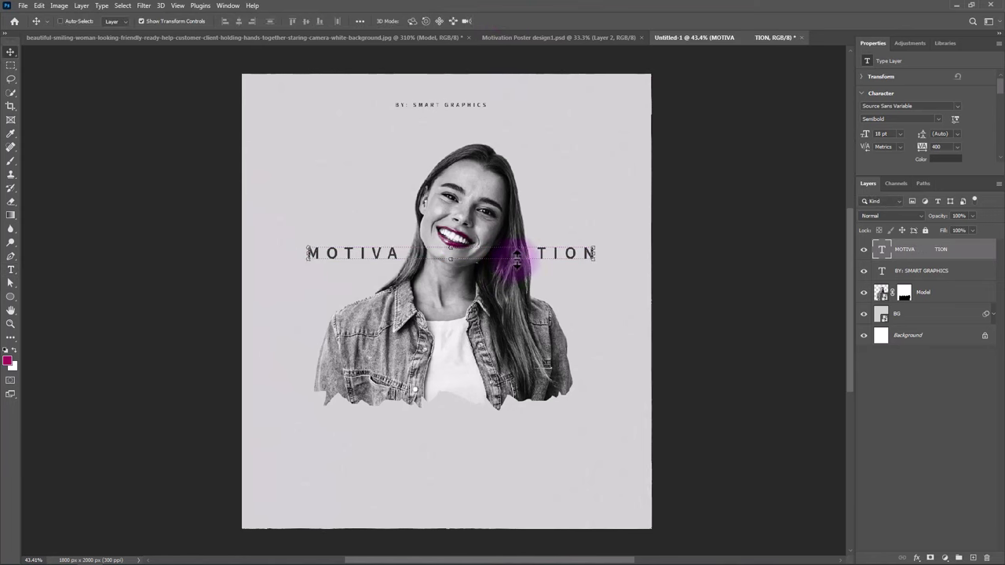
# - Colour the headline near-black and change its font style to Bold
pyautogui.doubleClick(882, 249)
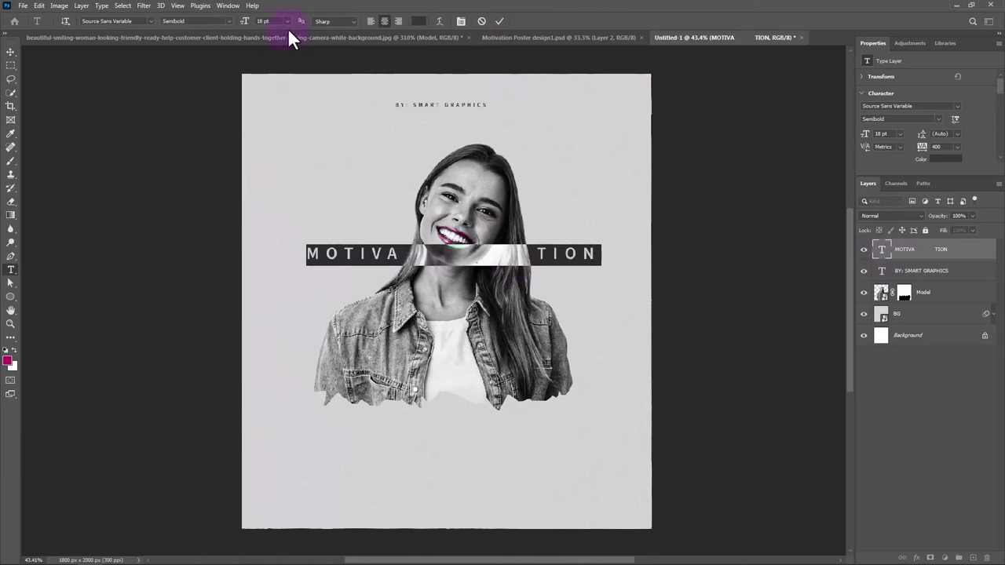
pyautogui.click(419, 23)
pyautogui.click(695, 385)
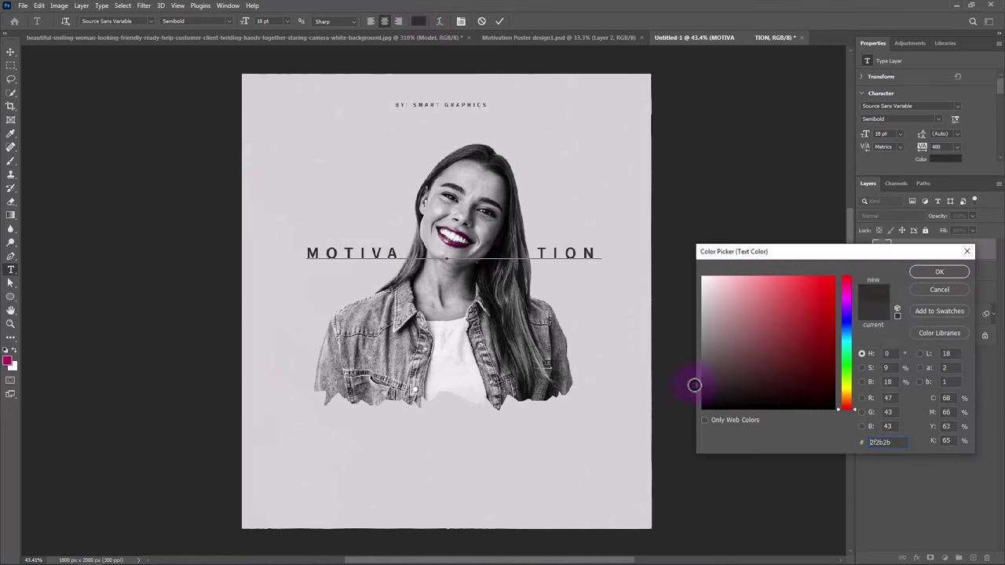
pyautogui.click(923, 268)
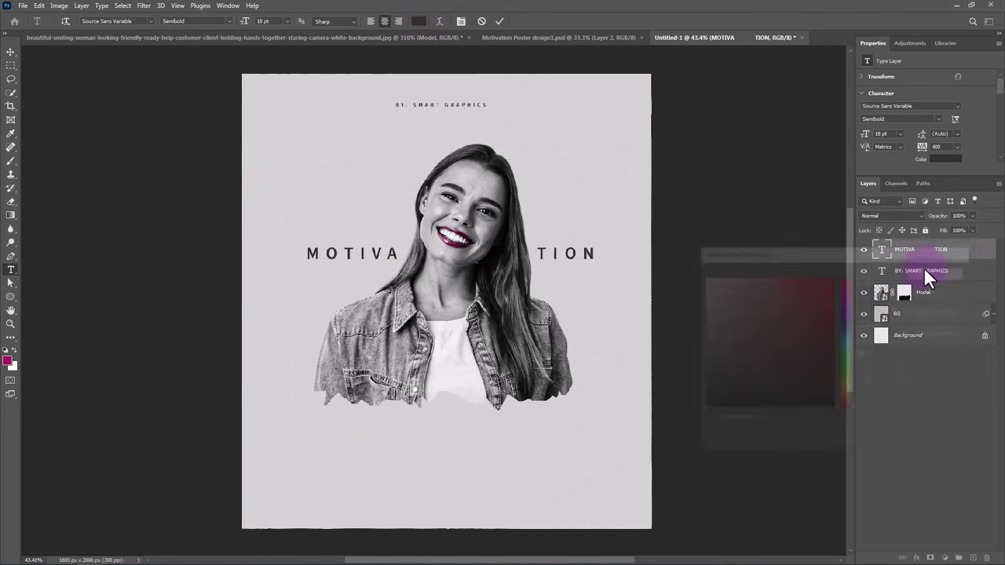
pyautogui.click(229, 22)
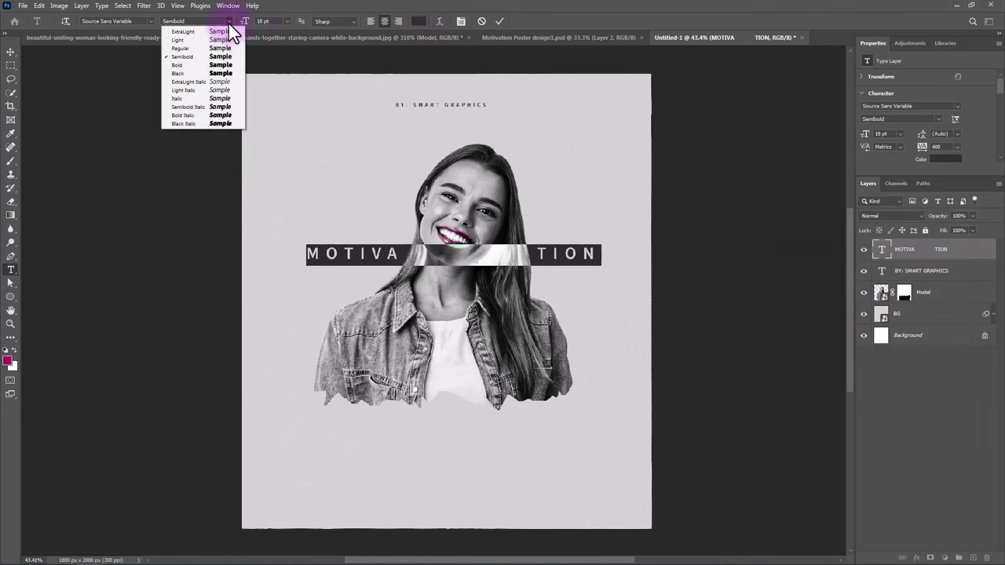
pyautogui.click(182, 68)
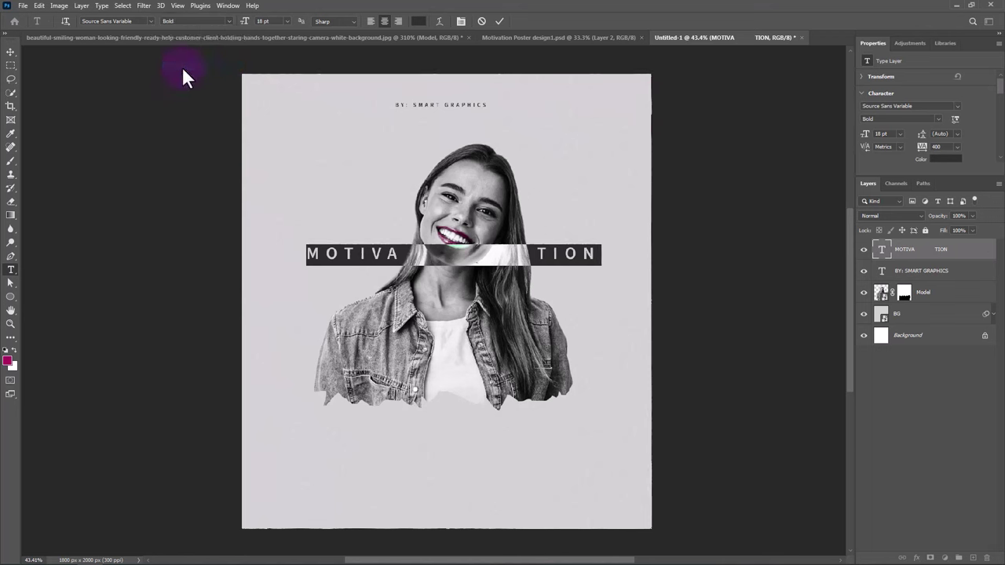
pyautogui.click(499, 22)
pyautogui.press('v')
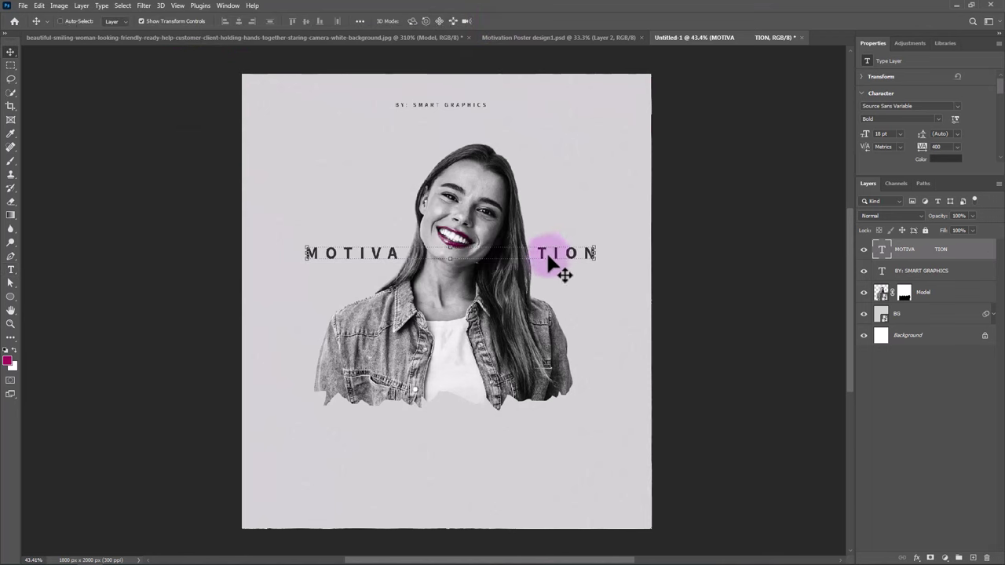
# - Duplicate the headline below the portrait as JOIN FOR FREE, with JOIN FOR in Regular
pyautogui.moveTo(549, 263); pyautogui.dragTo(552, 446)
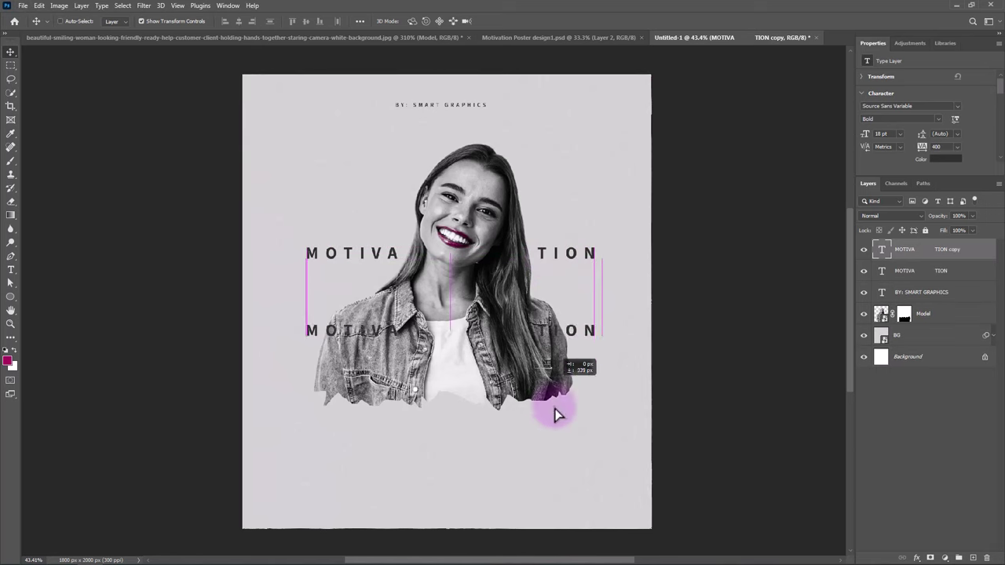
pyautogui.doubleClick(552, 442)
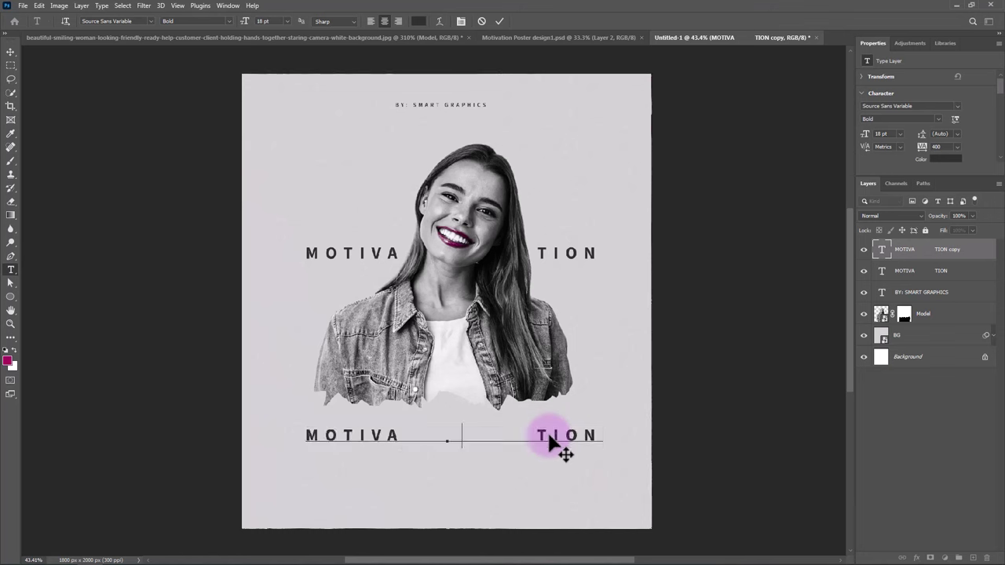
pyautogui.write('JOIN FOR')
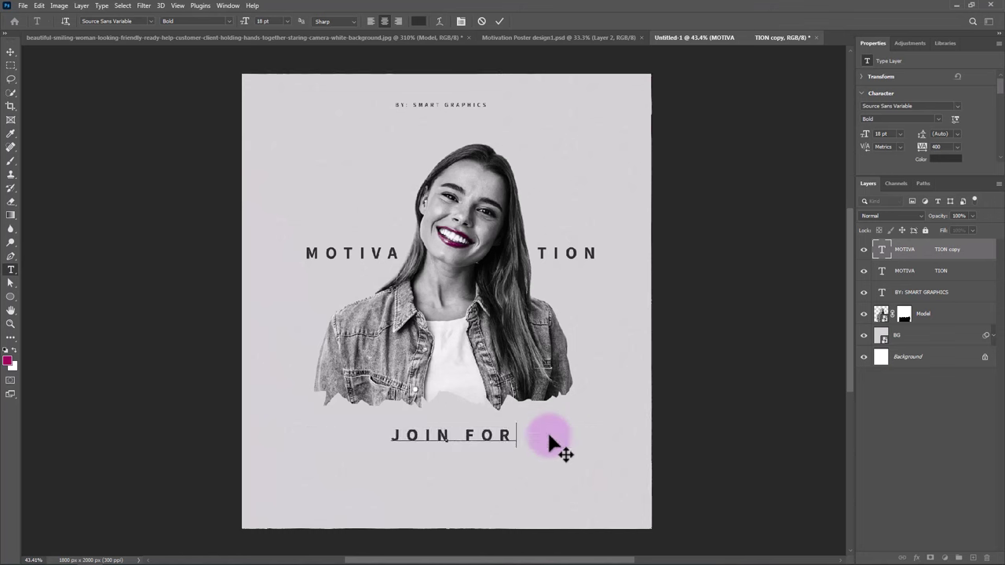
pyautogui.write(' FREE')
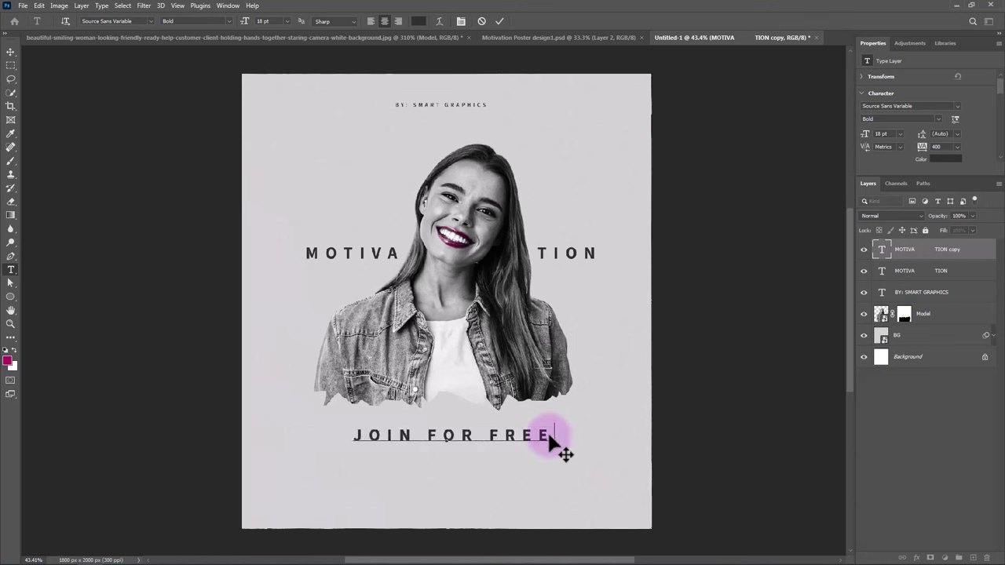
pyautogui.moveTo(478, 436); pyautogui.dragTo(353, 436)
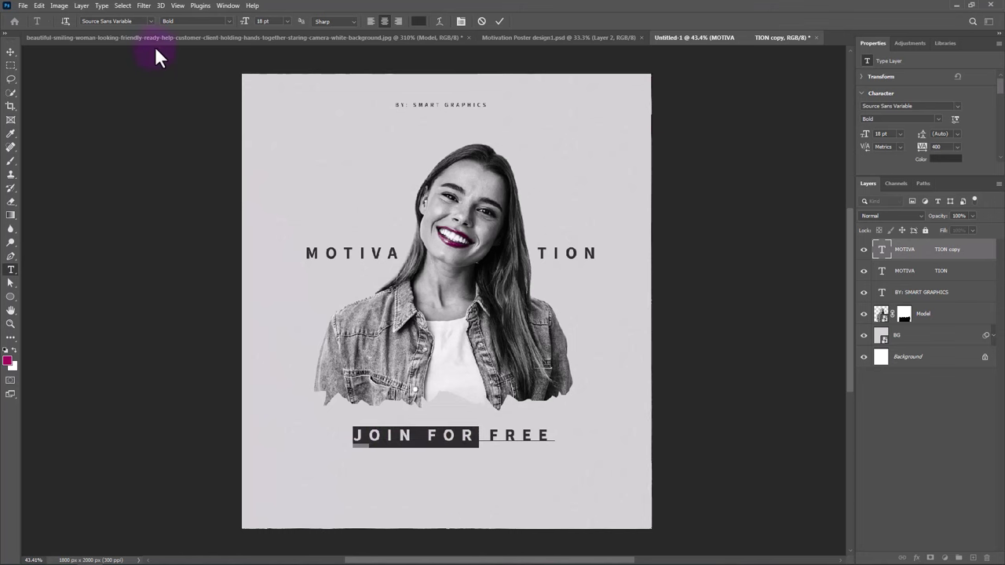
pyautogui.click(228, 22)
pyautogui.click(186, 45)
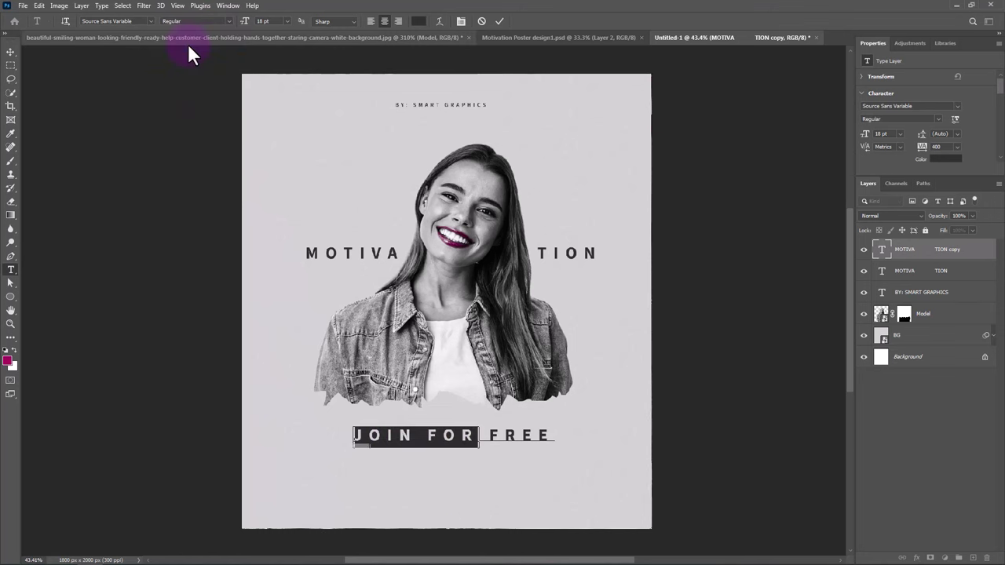
# - Duplicate JOIN FOR FREE just below itself, retyped as Bold 10TH.MARCH
pyautogui.click(499, 20)
pyautogui.press('v')
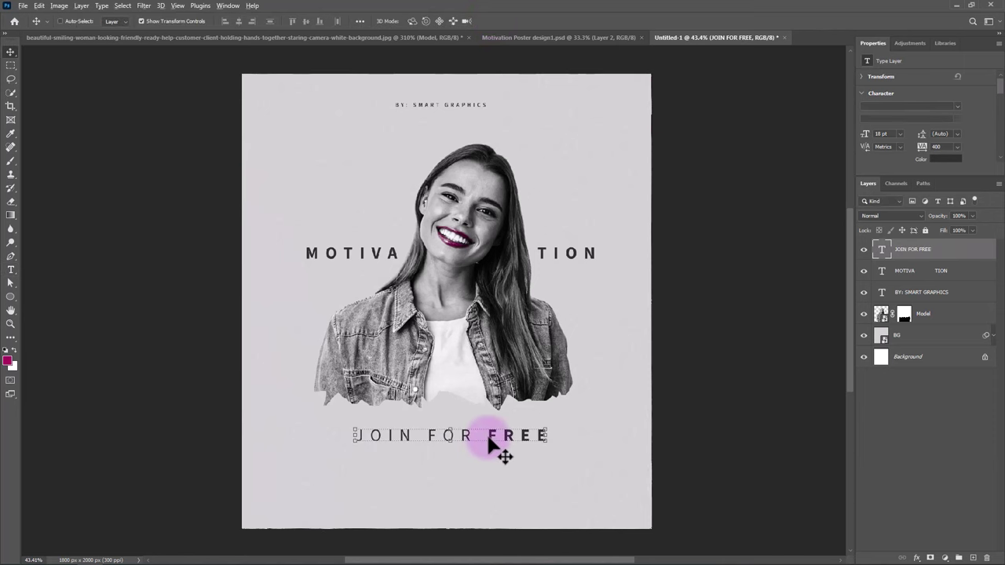
pyautogui.moveTo(488, 444); pyautogui.dragTo(489, 467)
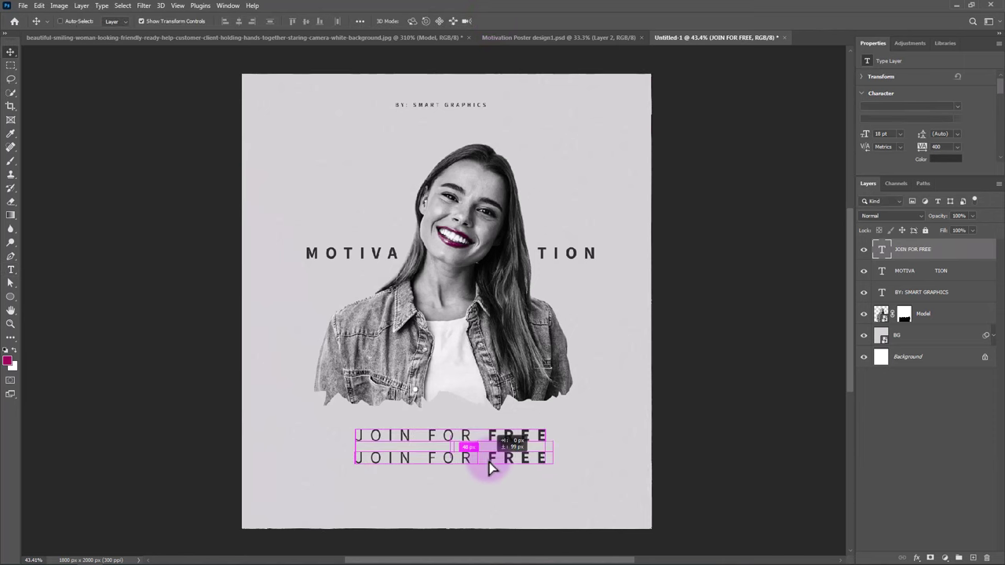
pyautogui.doubleClick(488, 462)
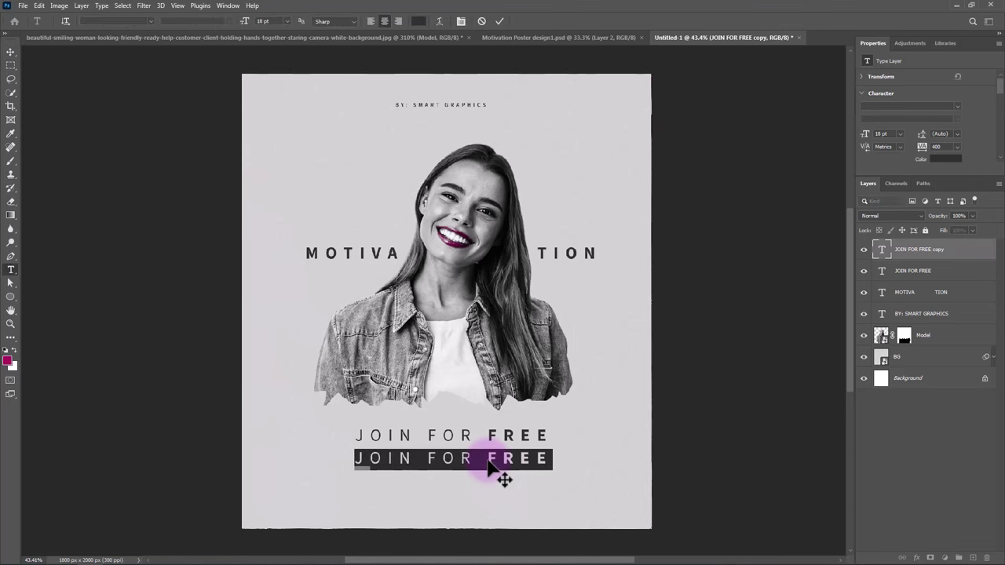
pyautogui.write('1.0')
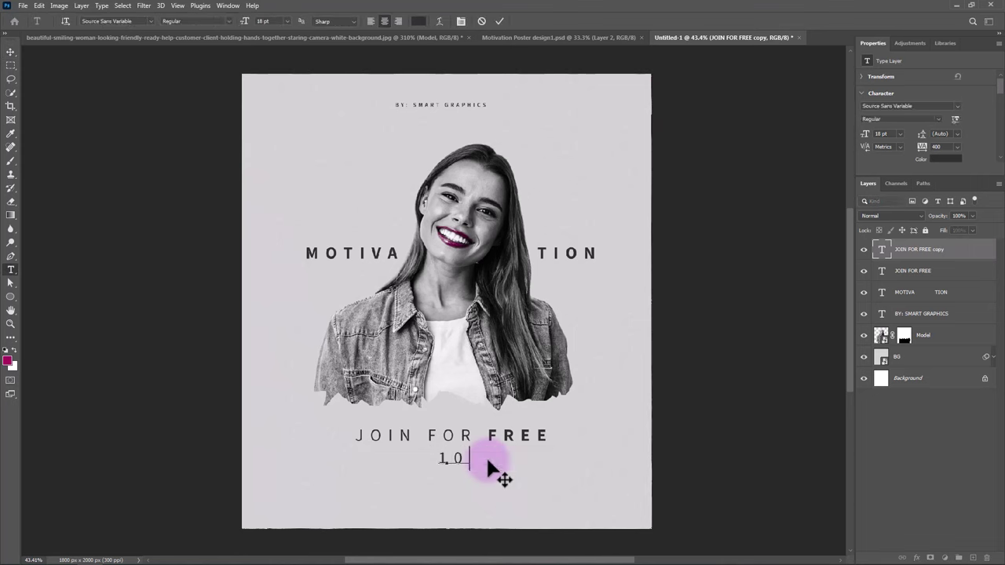
pyautogui.write('.')
pyautogui.write('MARCH')
pyautogui.hotkey('ctrl', 'a')
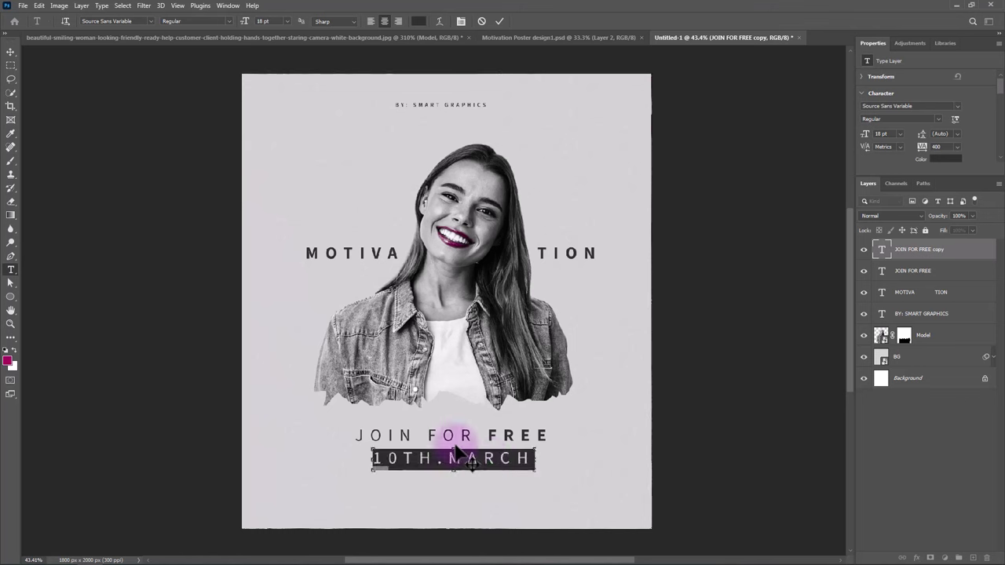
pyautogui.click(228, 21)
pyautogui.click(189, 64)
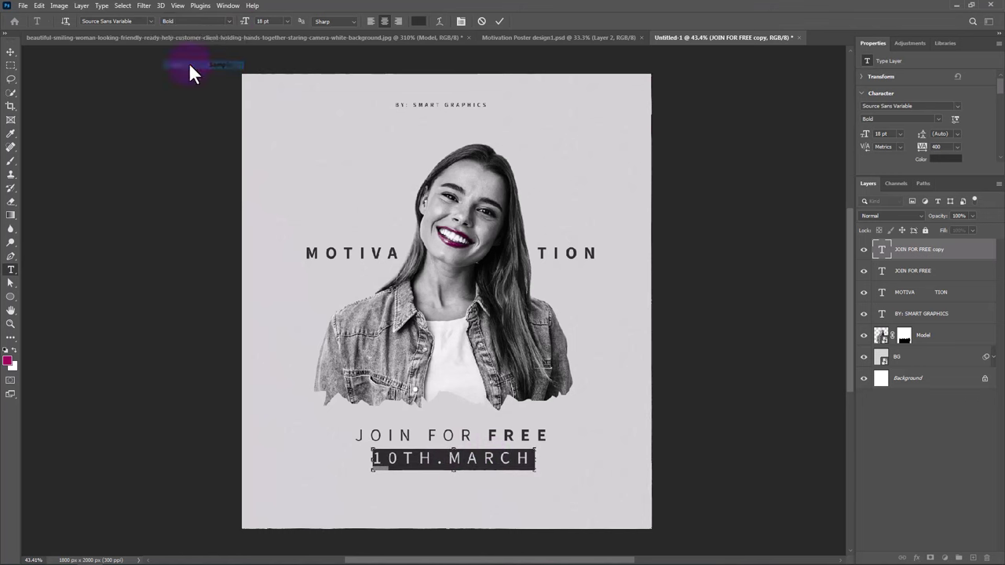
# - Set 10TH.MARCH tracking to 0 and colour the word MARCH magenta #ab0059
pyautogui.moveTo(448, 460)
pyautogui.mouseDown()
pyautogui.moveTo(525, 460)
pyautogui.moveTo(544, 471)
pyautogui.mouseUp()
pyautogui.tripleClick(531, 471)
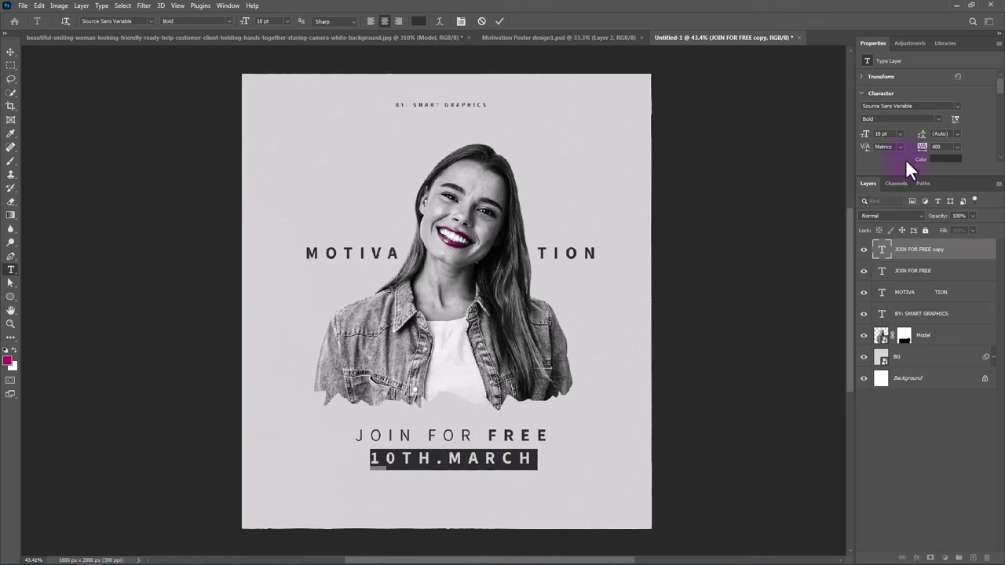
pyautogui.click(959, 146)
pyautogui.click(934, 209)
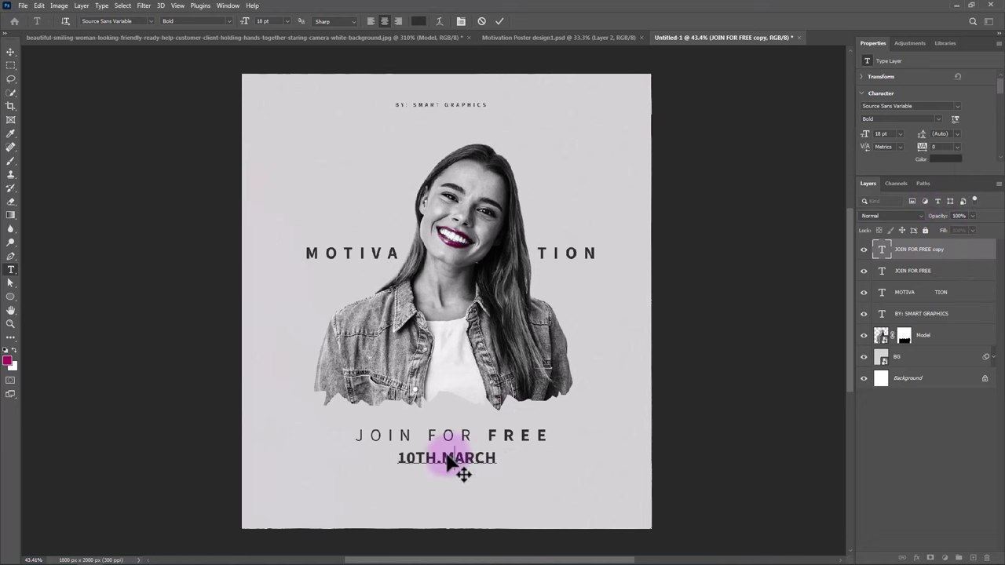
pyautogui.moveTo(442, 460); pyautogui.dragTo(499, 460)
pyautogui.click(418, 21)
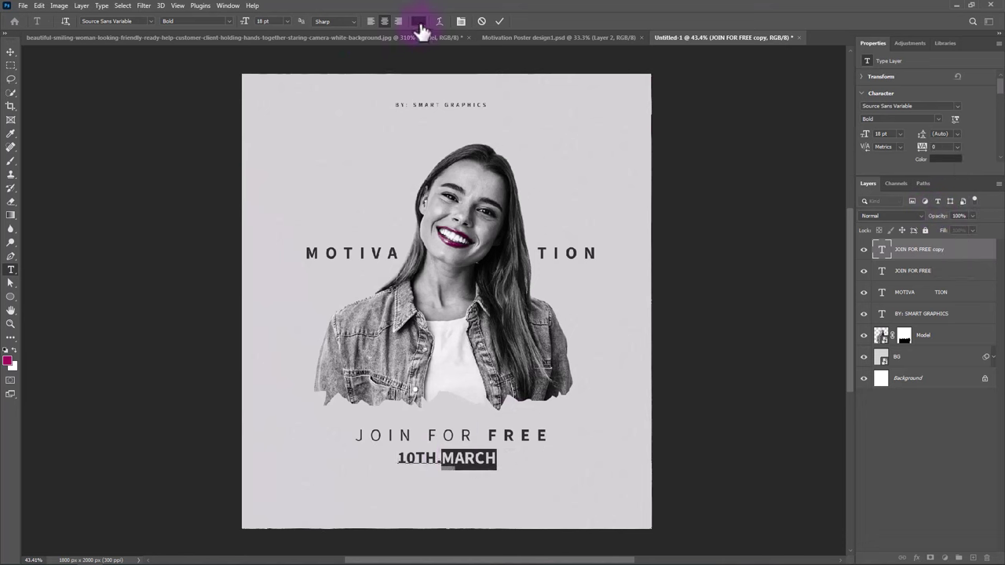
pyautogui.click(8, 360)
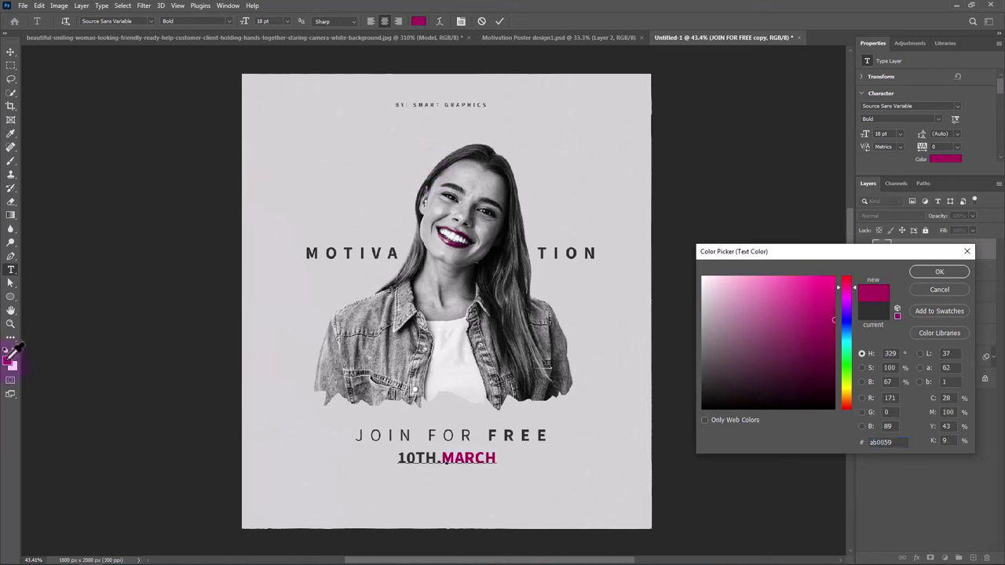
pyautogui.click(940, 271)
pyautogui.click(499, 21)
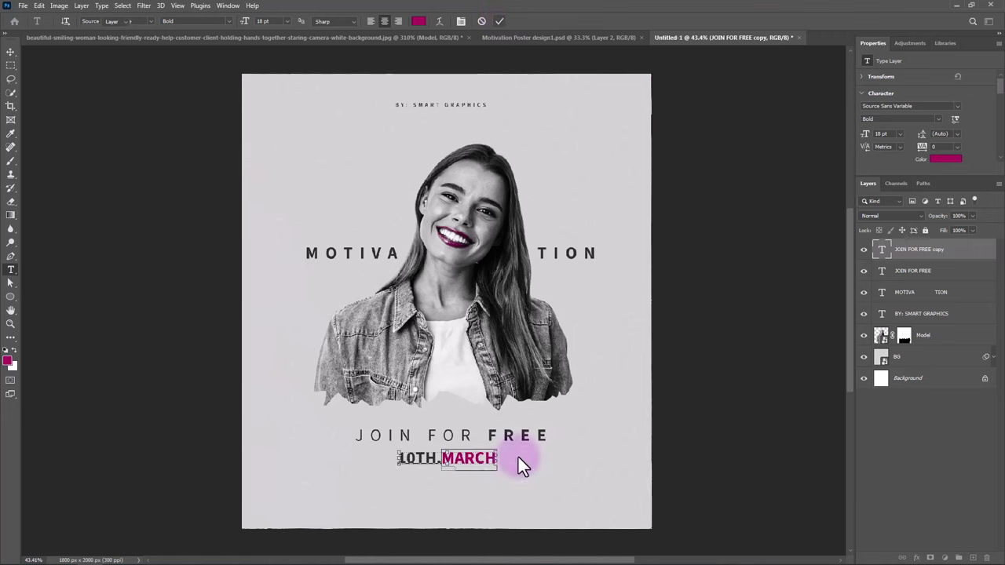
# - Scale 10TH.MARCH up to about 35.2 pt, nudge it right, and copy JOIN FOR FREE below it
pyautogui.press('v')
pyautogui.moveTo(497, 468); pyautogui.dragTo(543, 491)
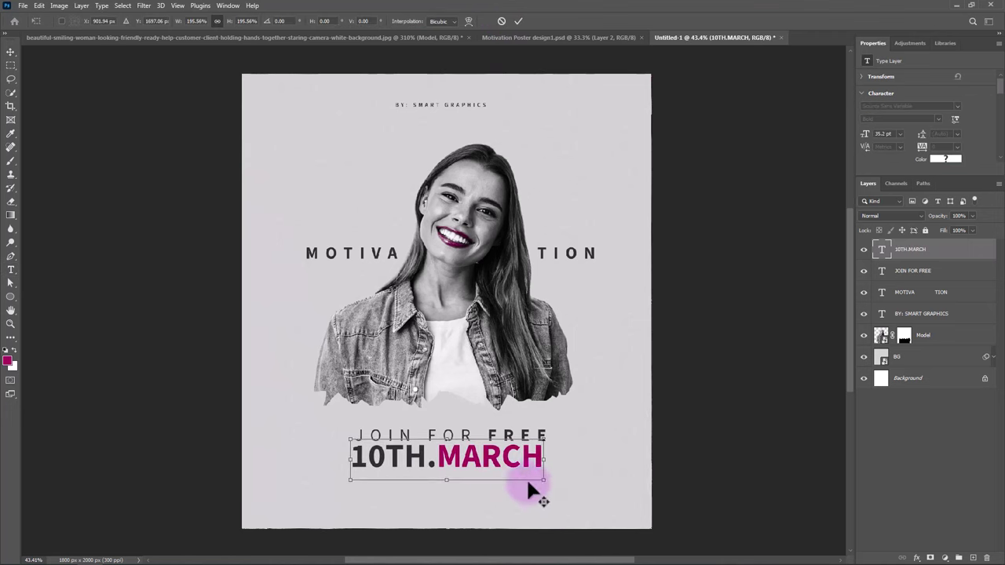
pyautogui.press('Return')
pyautogui.moveTo(494, 464); pyautogui.dragTo(503, 475)
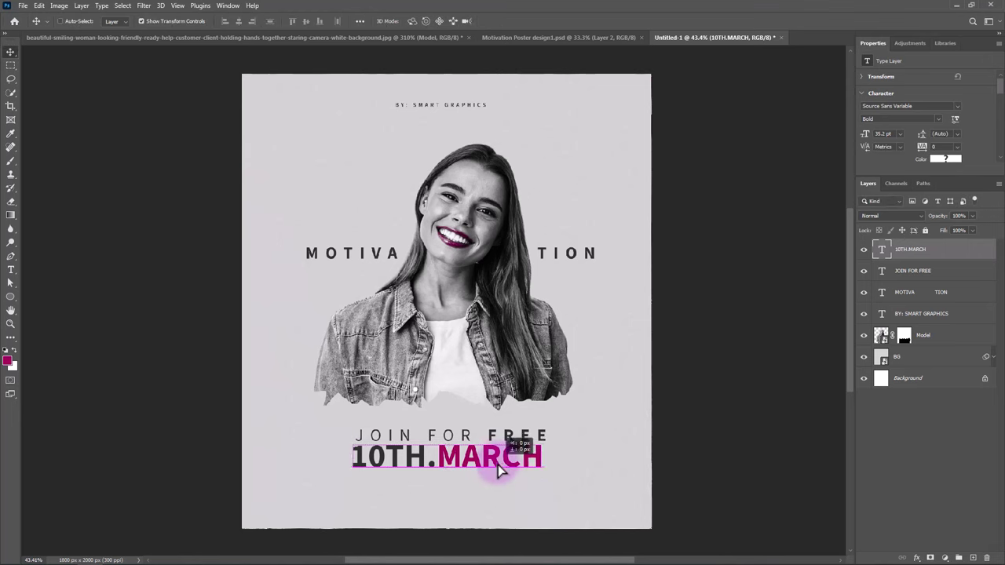
pyautogui.press('Right')
pyautogui.press('Right')
pyautogui.press('Right')
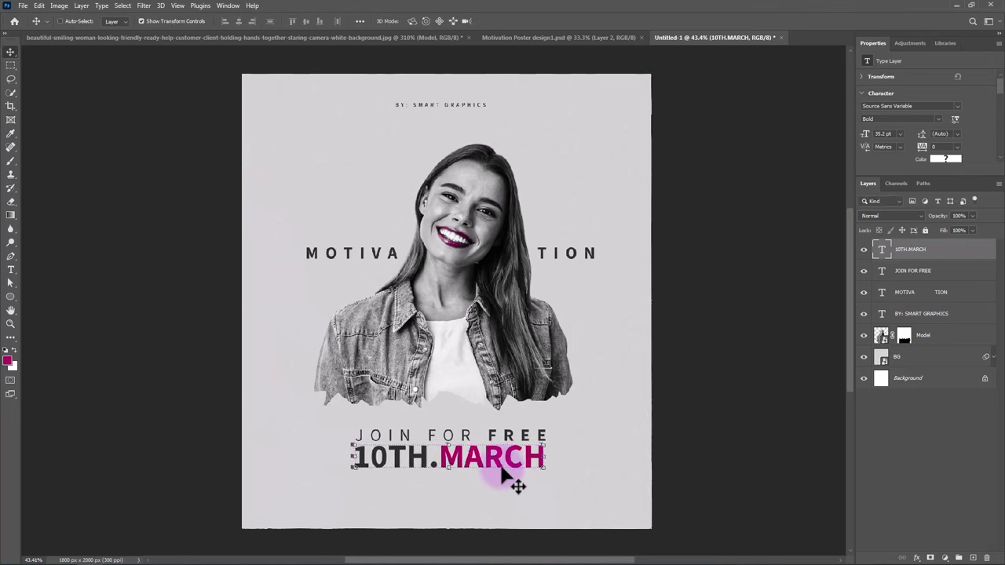
pyautogui.press('Right')
pyautogui.press('Right')
pyautogui.press('Right')
pyautogui.press('Right')
pyautogui.press('Right')
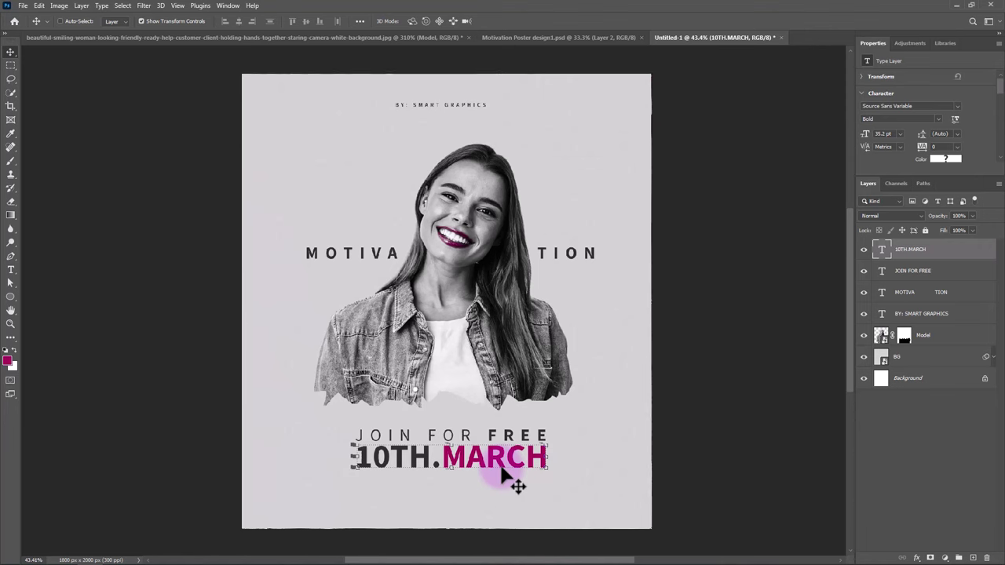
pyautogui.click(912, 270)
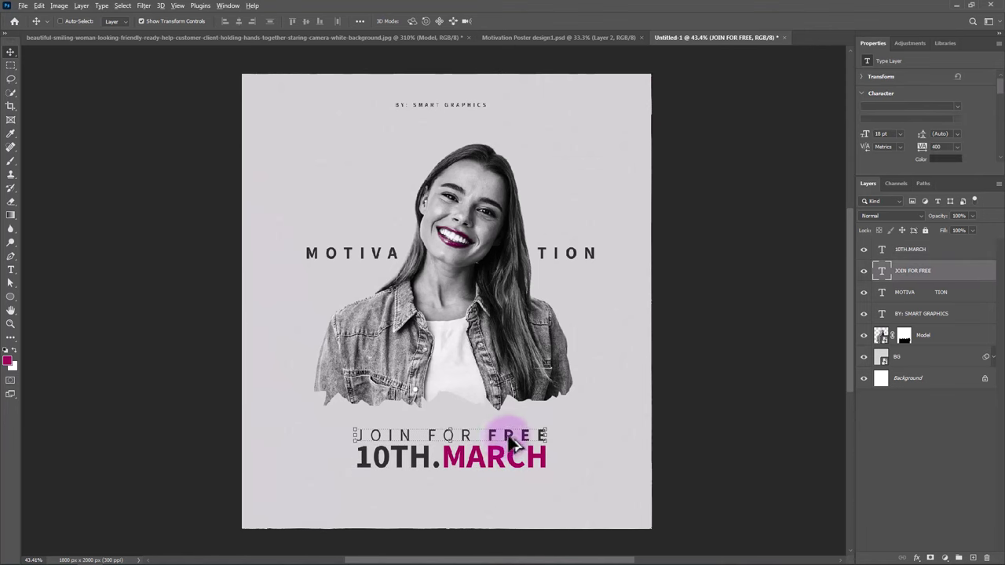
pyautogui.moveTo(506, 430); pyautogui.dragTo(511, 522)
# - Undo the extra JOIN FOR FREE copy and duplicate BY: SMART GRAPHICS to the poster bottom
pyautogui.hotkey('ctrl', 'z')
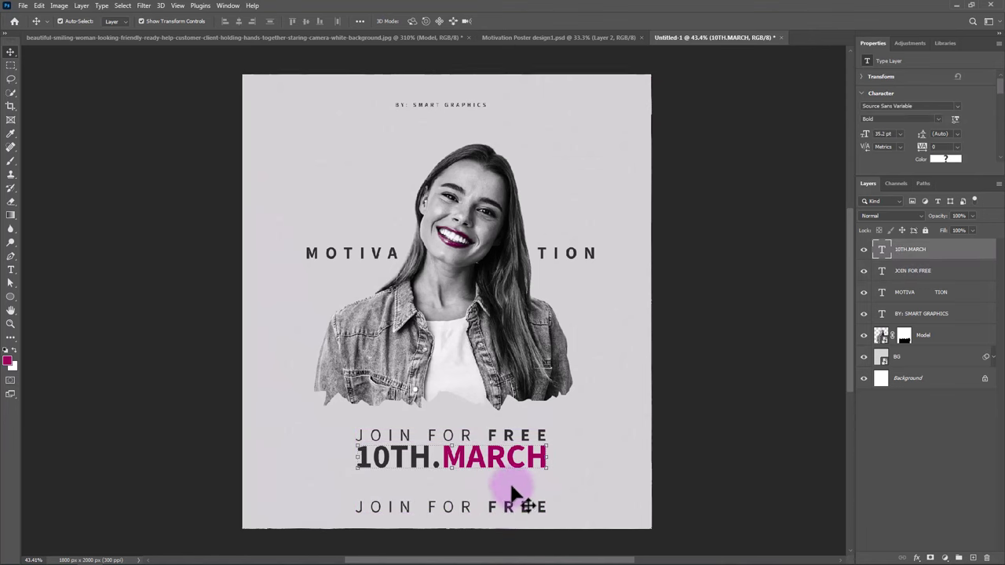
pyautogui.hotkey('ctrl', 'z')
pyautogui.click(911, 314)
pyautogui.moveTo(486, 119); pyautogui.dragTo(449, 507)
# - Set the bottom copy's tracking to 0 and retype it as WE ARE WAITING FOR YOU: OUR LOCATION IS HERE
pyautogui.doubleClick(449, 504)
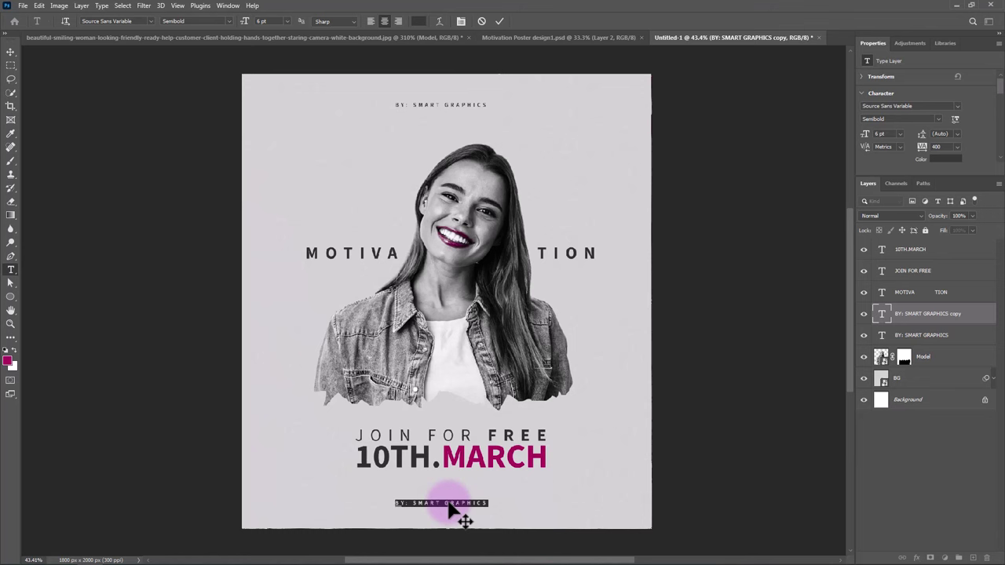
pyautogui.click(957, 146)
pyautogui.click(941, 210)
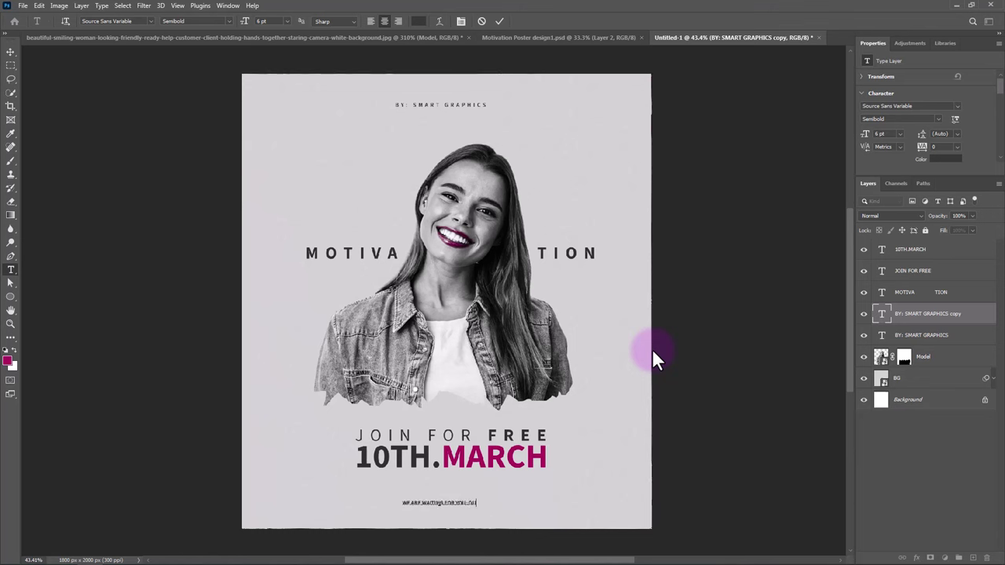
pyautogui.write('R LOCATION IS HERE')
pyautogui.hotkey('ctrl', 'Return')
pyautogui.press('v')
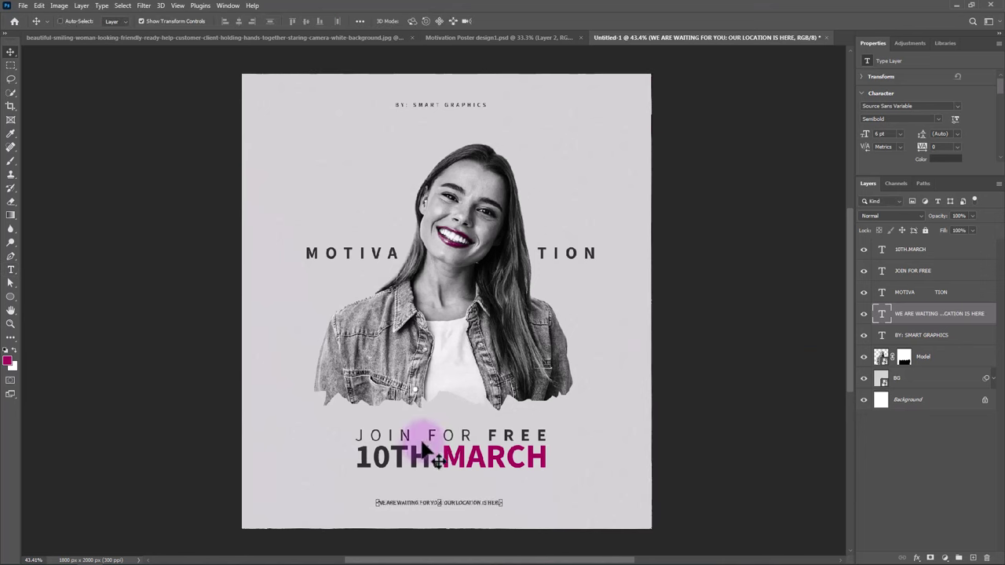
# - Place a location-pin icon from the icon library just left of the location line
pyautogui.hotkey('alt', 'Tab')
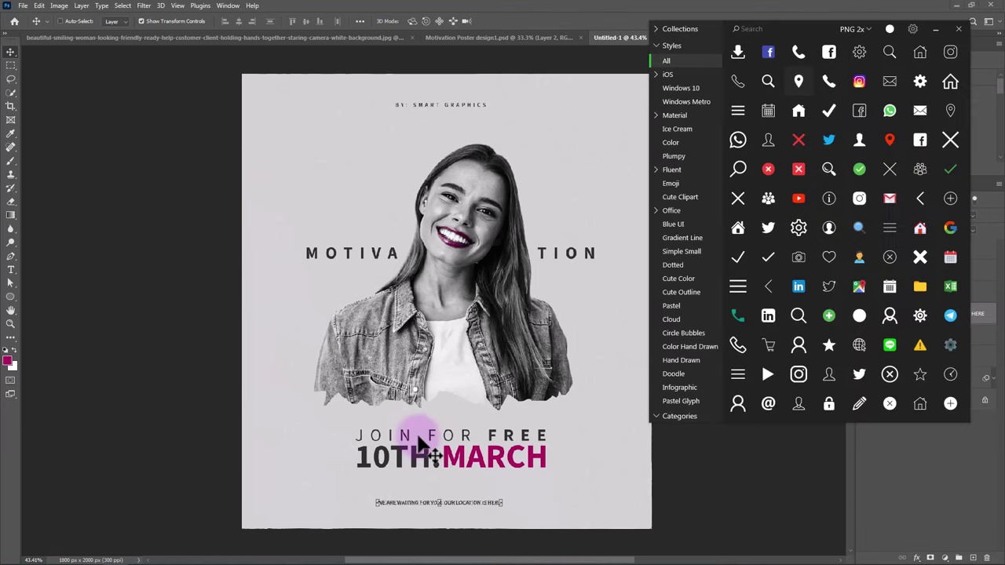
pyautogui.moveTo(789, 114); pyautogui.dragTo(340, 460)
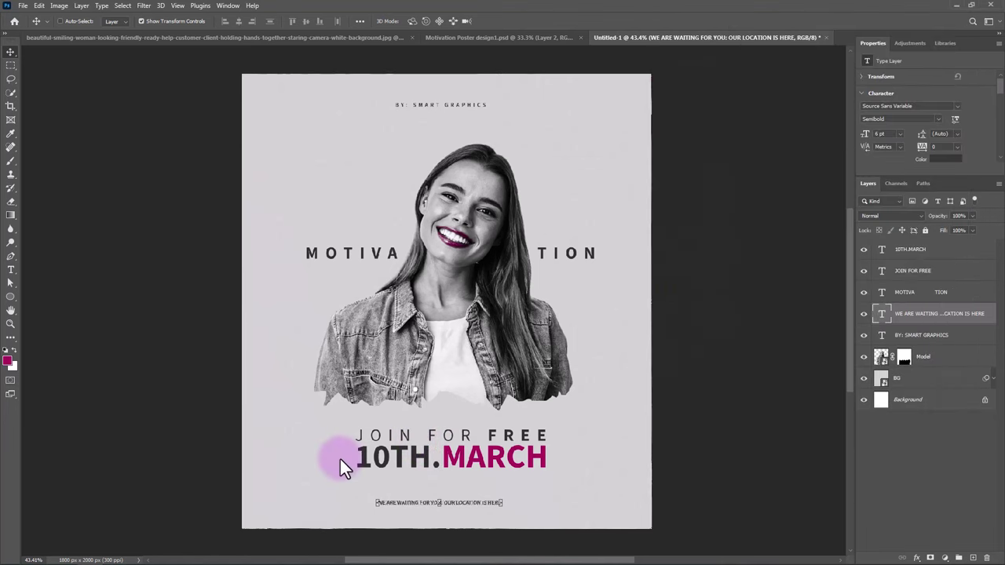
pyautogui.click(353, 456)
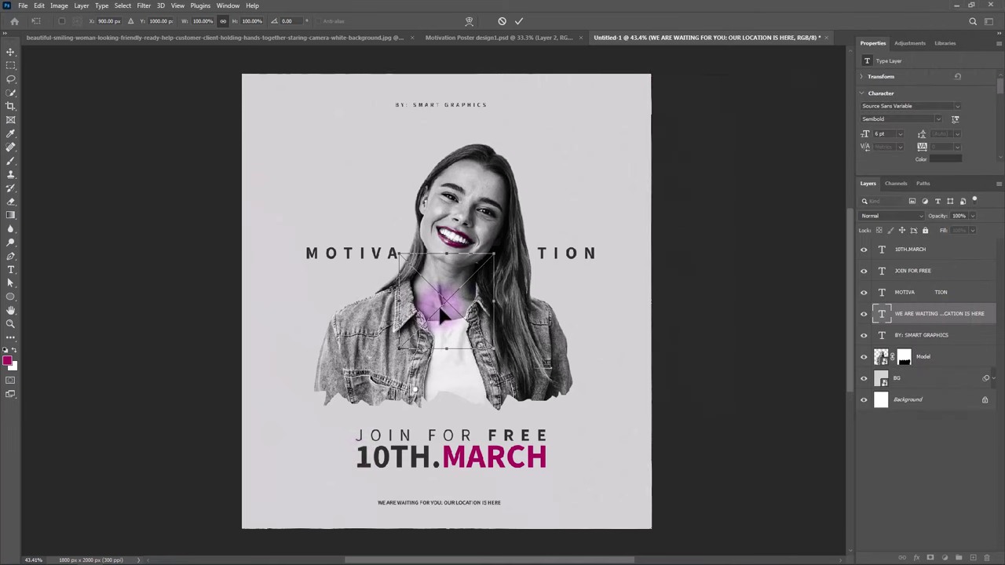
pyautogui.moveTo(461, 309)
pyautogui.mouseDown()
pyautogui.moveTo(369, 471)
pyautogui.moveTo(353, 428)
pyautogui.moveTo(351, 496)
pyautogui.mouseUp()
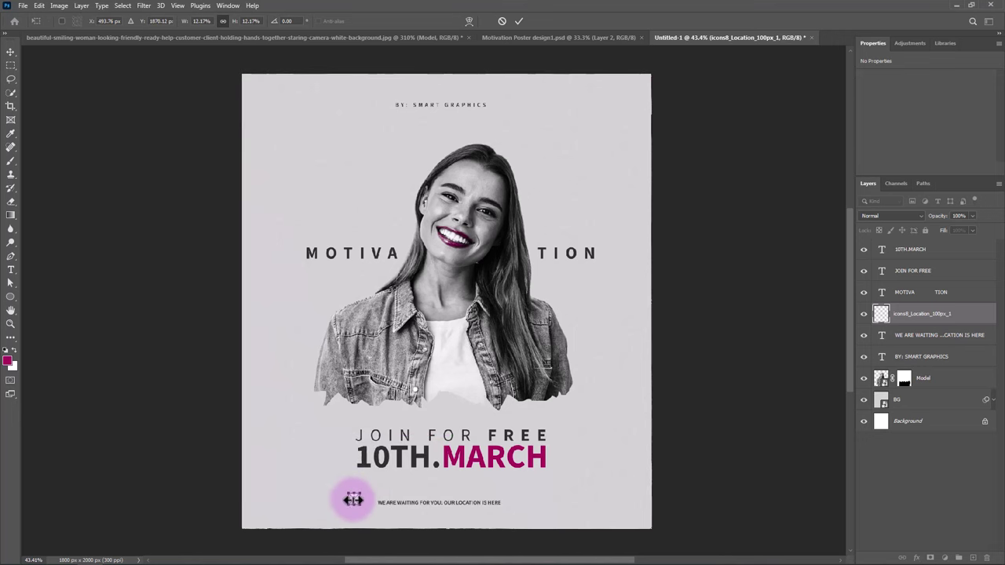
pyautogui.scroll(2, 354, 502)
pyautogui.scroll(3, 357, 512)
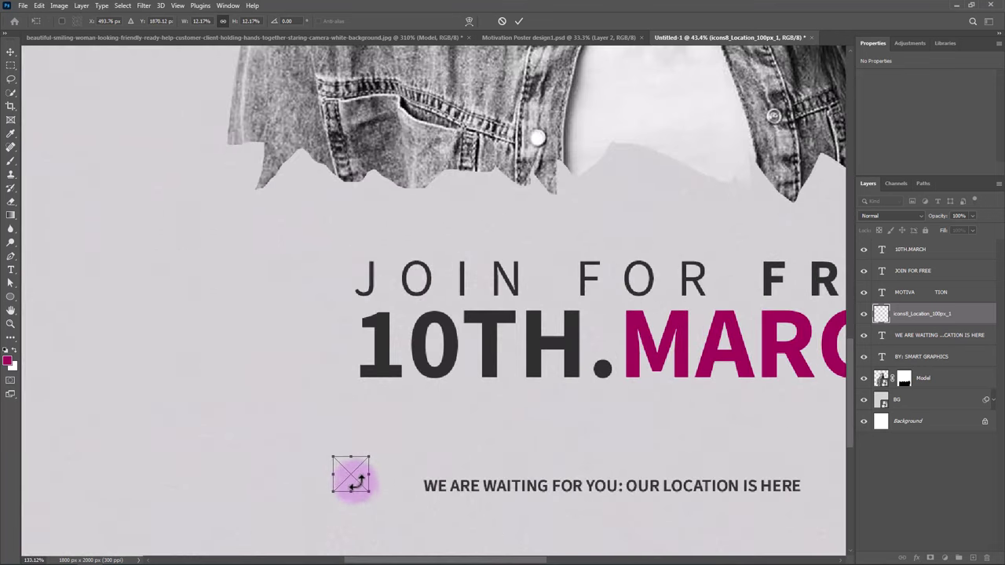
pyautogui.moveTo(355, 478); pyautogui.dragTo(398, 471)
pyautogui.press('Return')
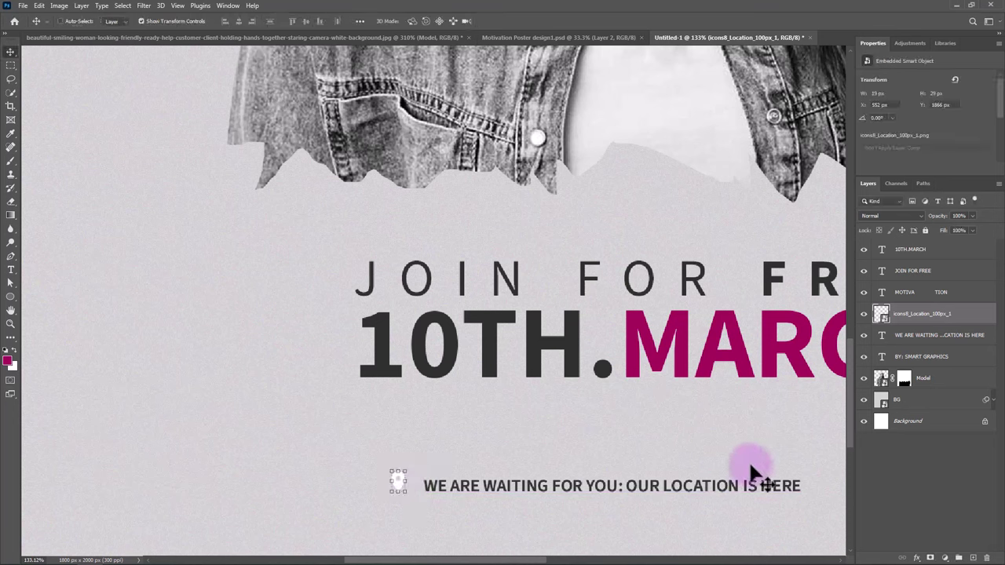
# - Give the pin icon a magenta Color Overlay layer style and fit the poster in view
pyautogui.click(917, 558)
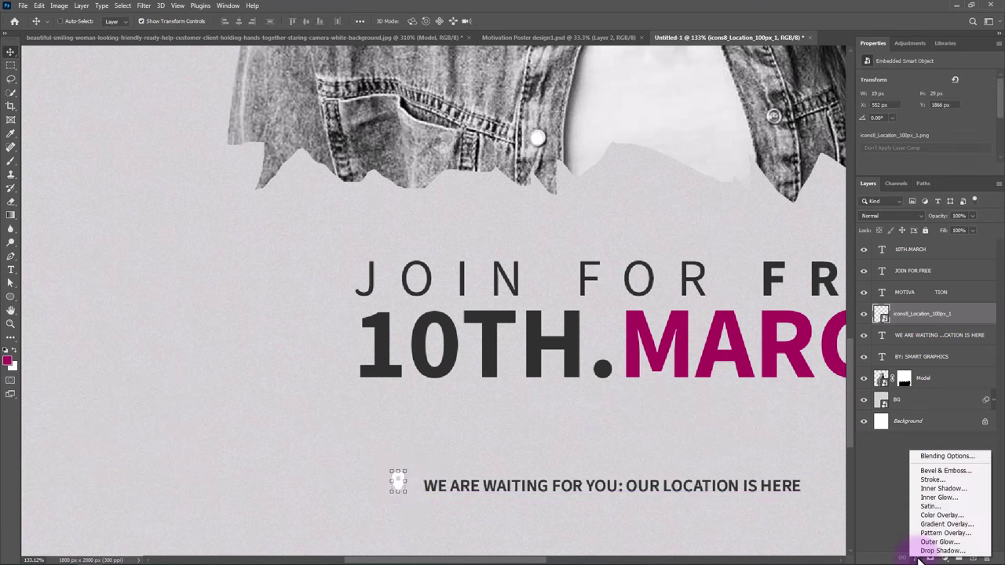
pyautogui.click(935, 470)
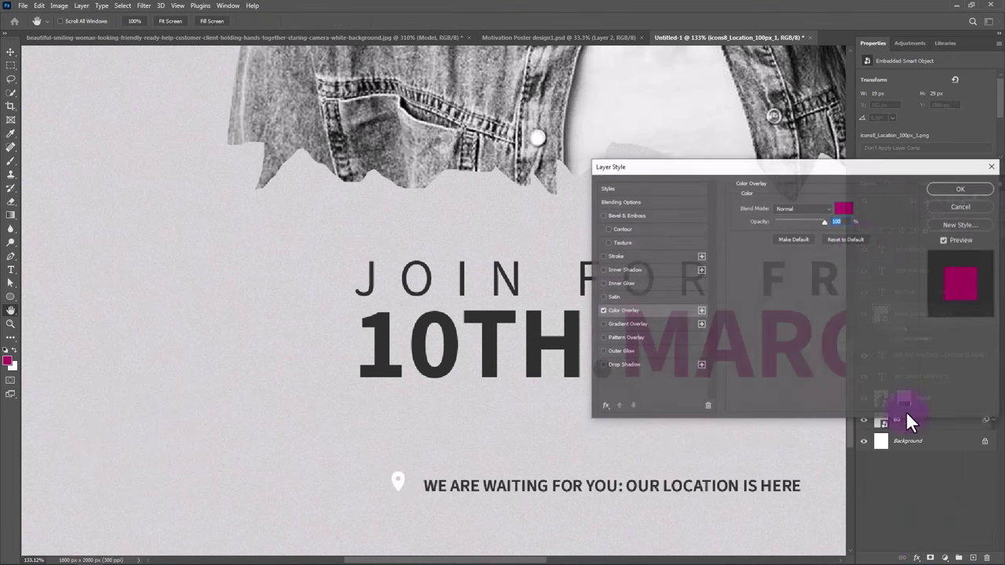
pyautogui.click(845, 209)
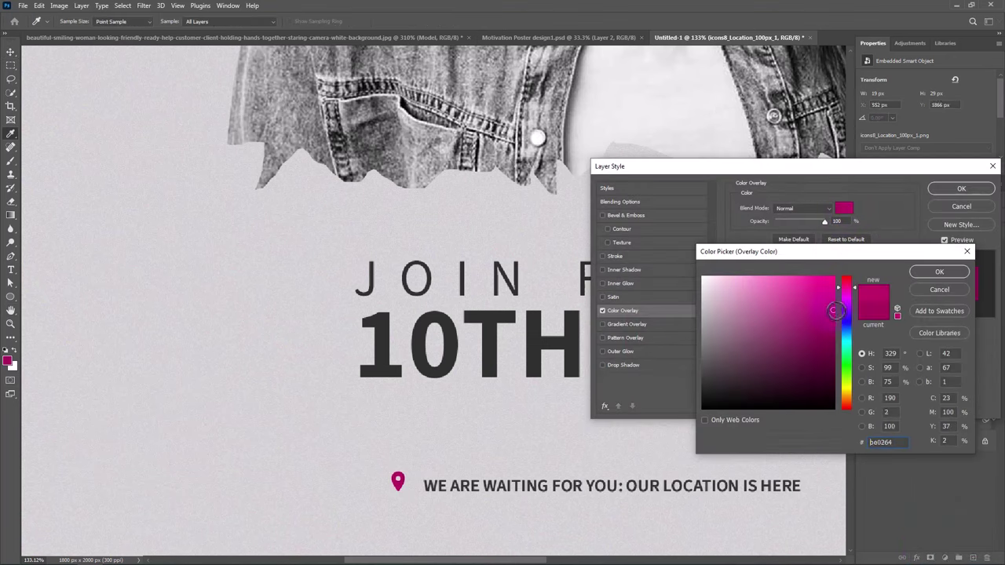
pyautogui.click(926, 275)
pyautogui.click(961, 188)
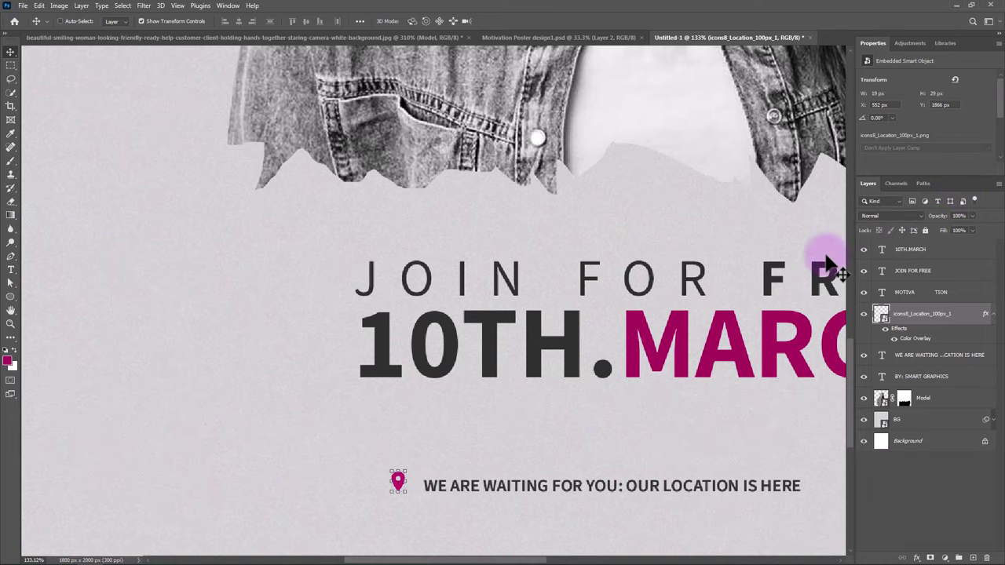
pyautogui.hotkey('ctrl', '0')
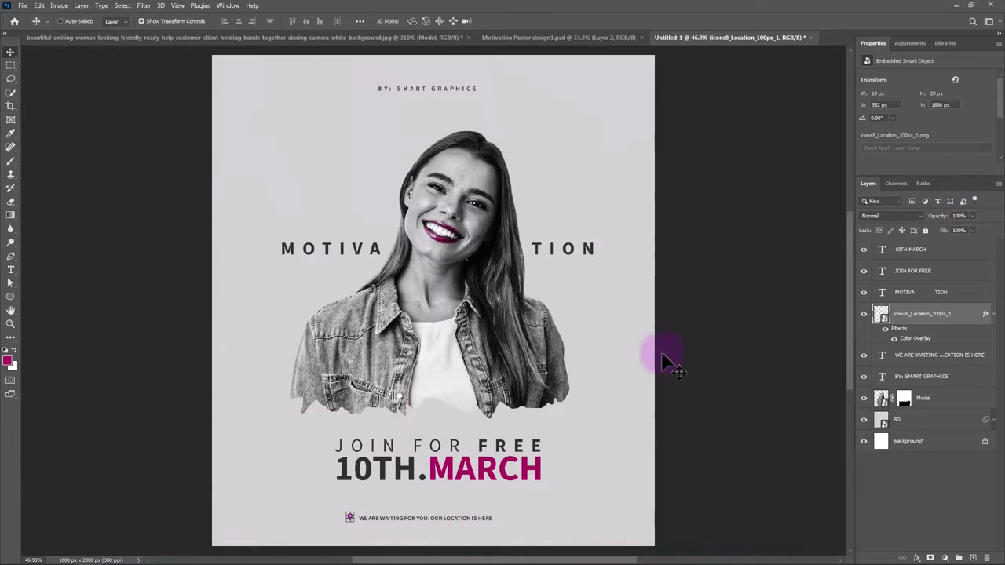
# - Type Selena over the jacket in Chinal Light, using the magenta sampled from MARCH
pyautogui.click(11, 269)
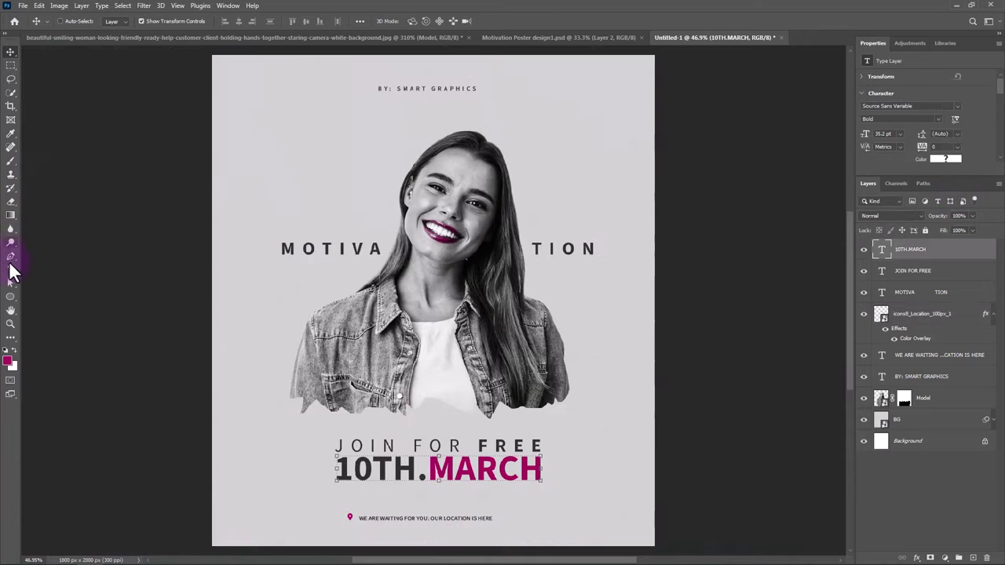
pyautogui.click(396, 330)
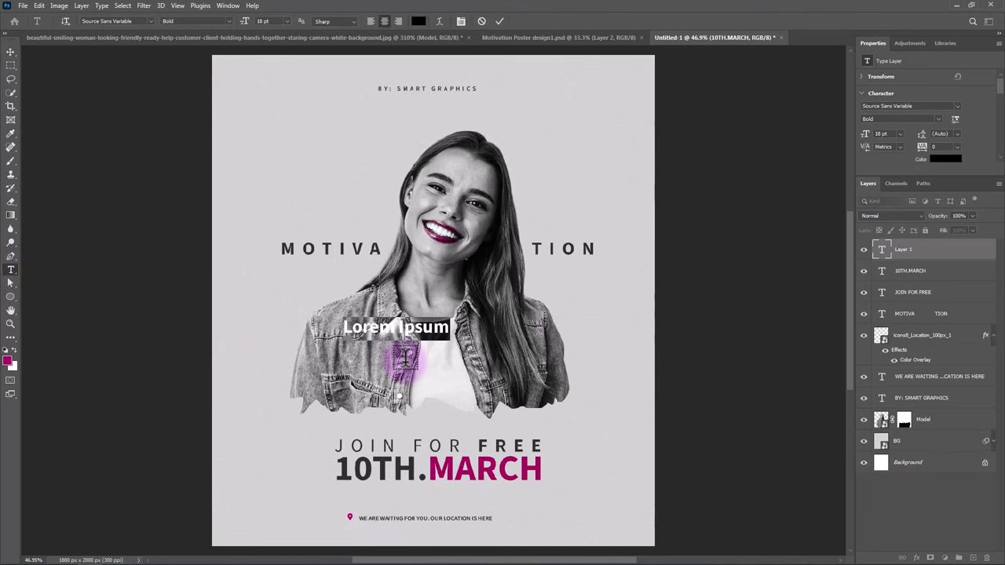
pyautogui.write('Selena')
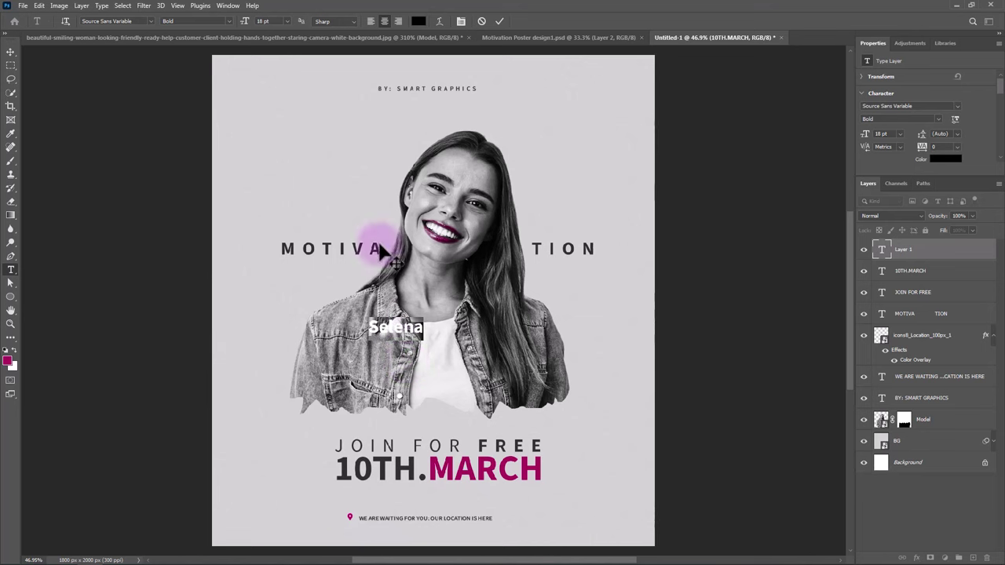
pyautogui.click(418, 21)
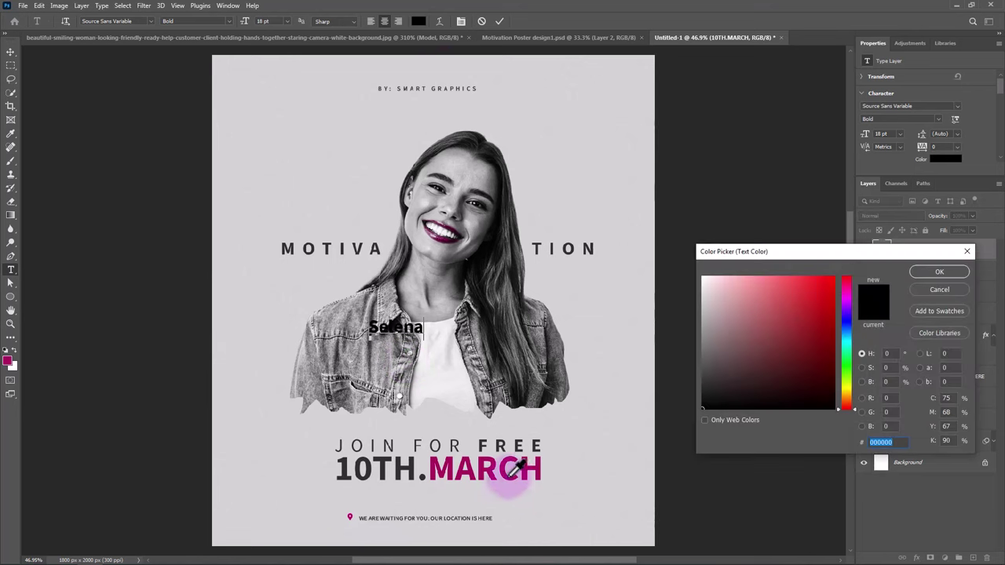
pyautogui.click(508, 474)
pyautogui.click(936, 272)
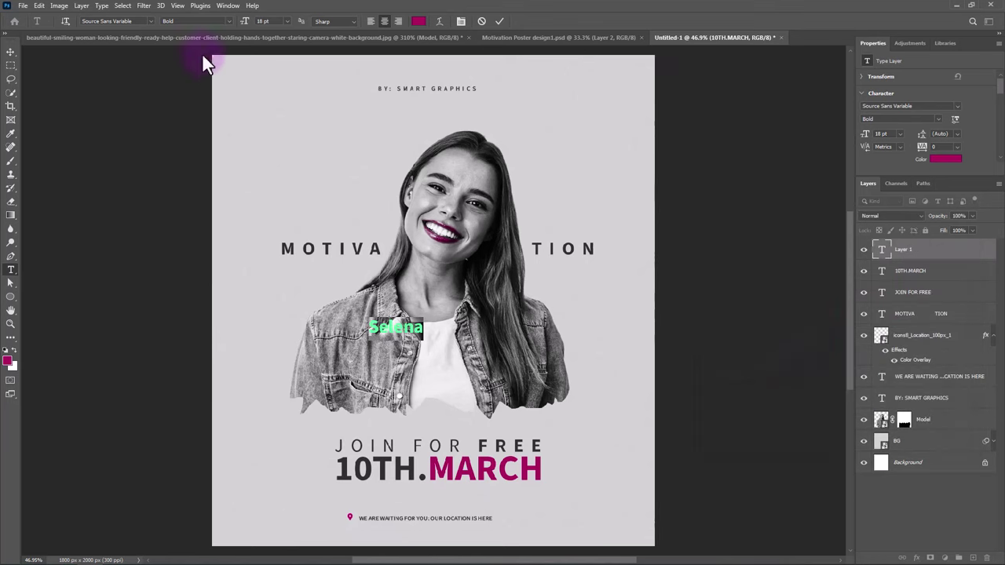
pyautogui.click(151, 21)
pyautogui.scroll(3, 306, 49)
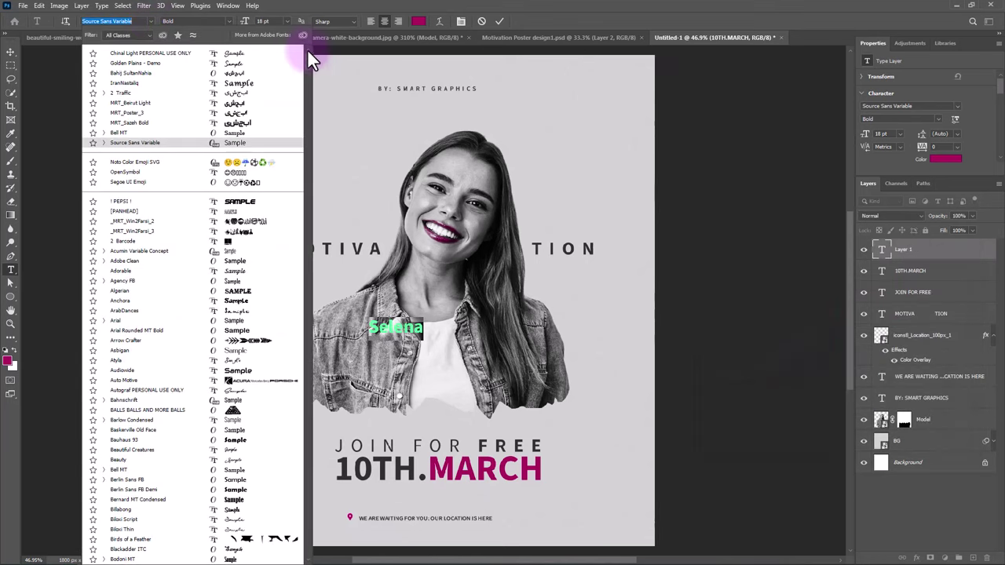
pyautogui.click(214, 57)
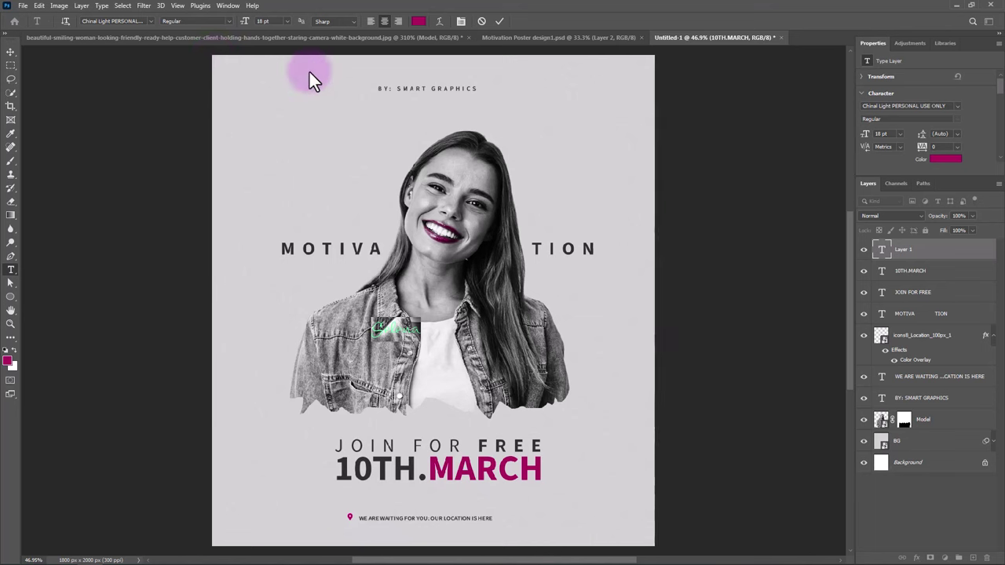
# - Enlarge Selena to 122 pt and move it down over the jacket's lower edge
pyautogui.moveTo(245, 30); pyautogui.dragTo(302, 41)
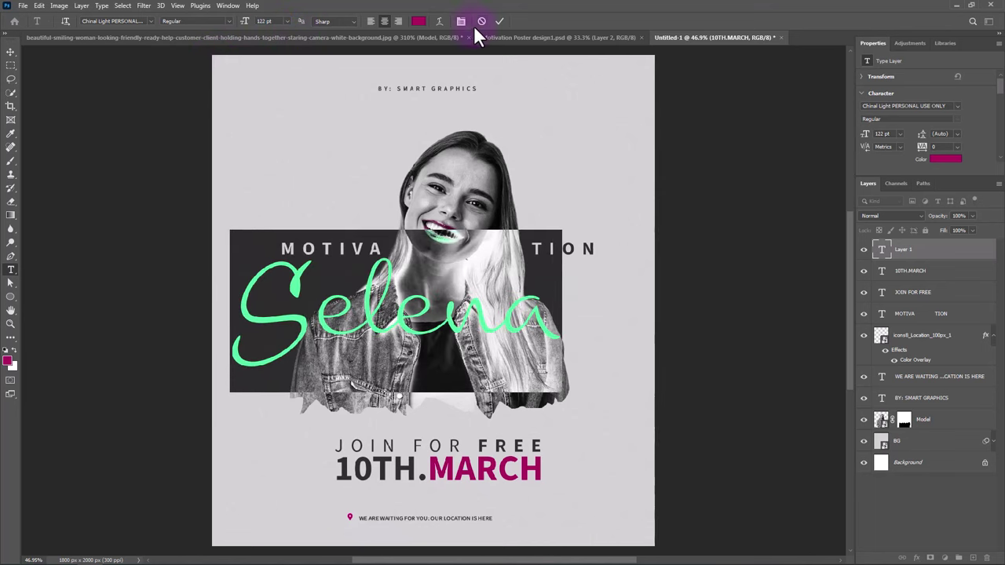
pyautogui.click(498, 21)
pyautogui.press('v')
pyautogui.moveTo(463, 337)
pyautogui.mouseDown()
pyautogui.moveTo(495, 365)
pyautogui.moveTo(494, 408)
pyautogui.mouseUp()
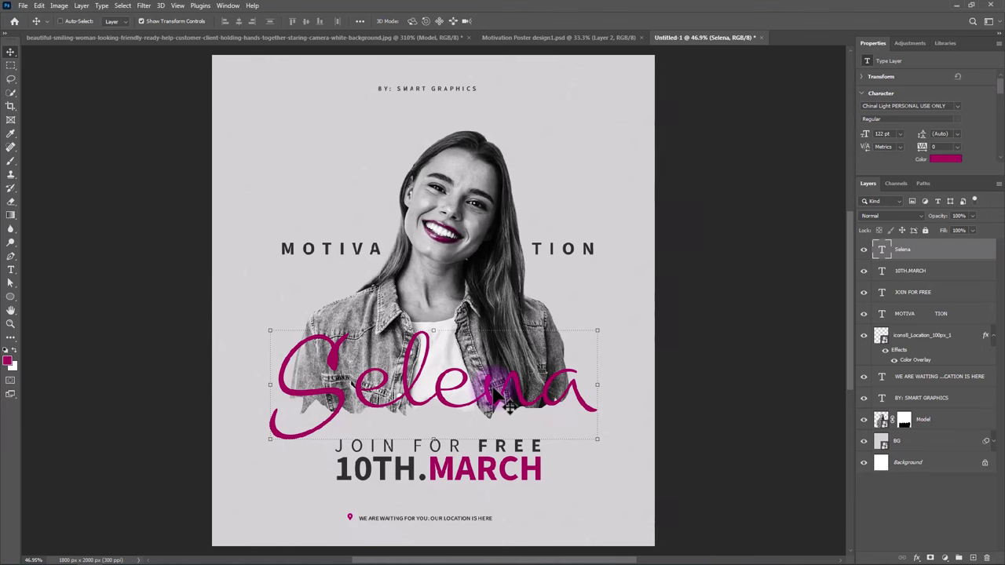
# - Duplicate Selena as a small, slightly tilted 'by' placed beside TION
pyautogui.moveTo(509, 404); pyautogui.dragTo(550, 336)
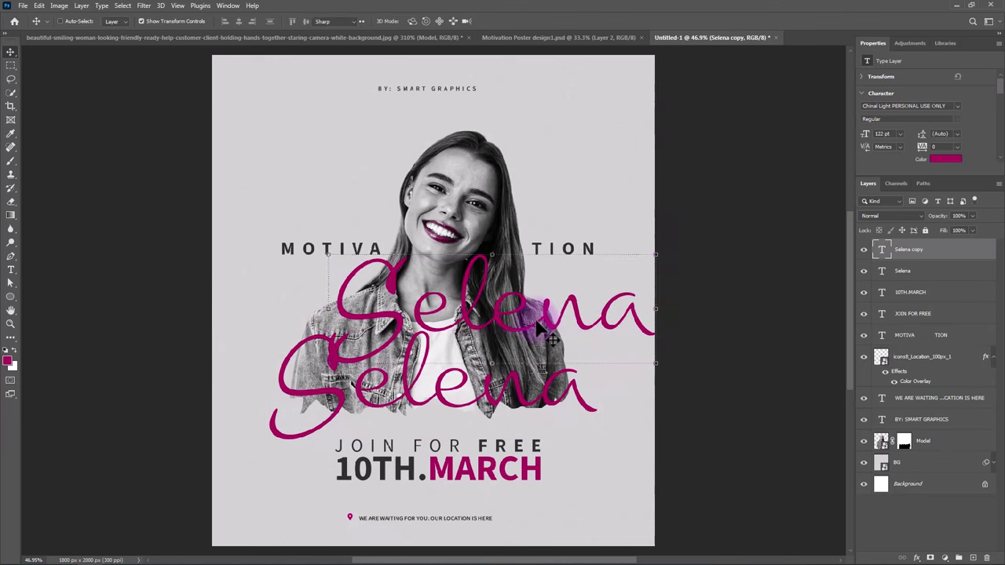
pyautogui.doubleClick(549, 336)
pyautogui.hotkey('ctrl', 'a')
pyautogui.write('by')
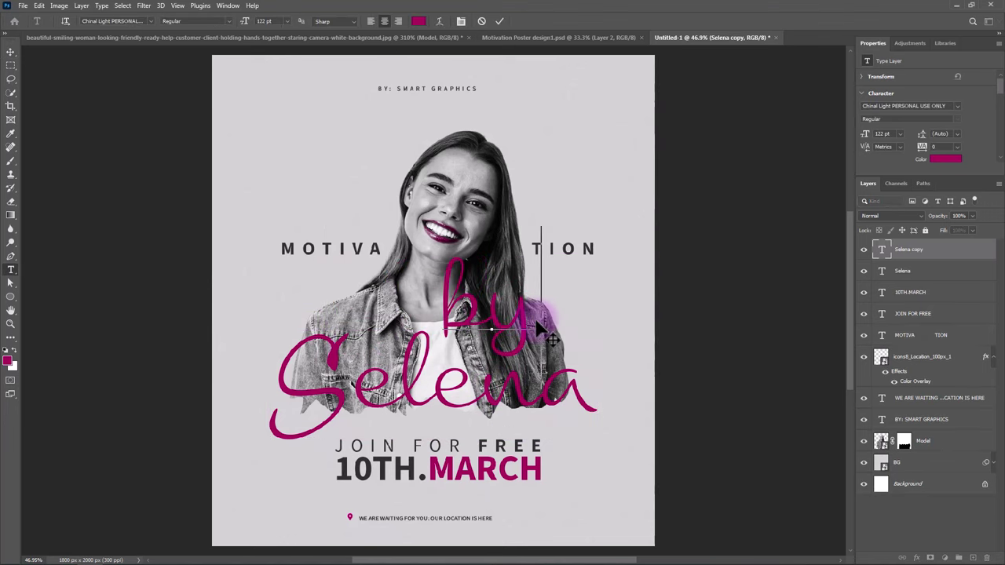
pyautogui.press('Escape')
pyautogui.press('v')
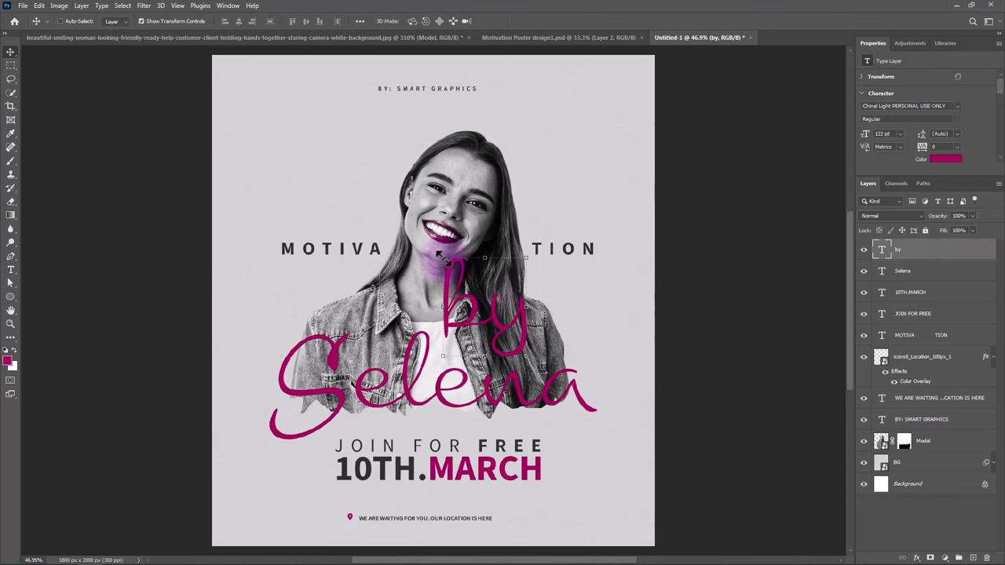
pyautogui.moveTo(442, 258)
pyautogui.mouseDown()
pyautogui.moveTo(603, 289)
pyautogui.moveTo(590, 272)
pyautogui.mouseUp()
pyautogui.moveTo(611, 304)
pyautogui.mouseDown()
pyautogui.moveTo(621, 295)
pyautogui.moveTo(594, 273)
pyautogui.mouseUp()
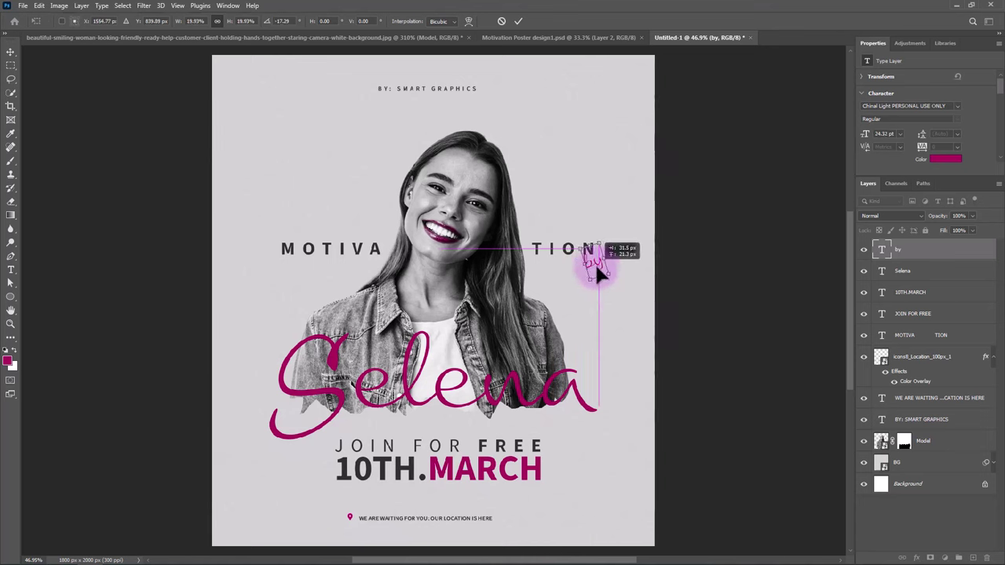
pyautogui.press('Return')
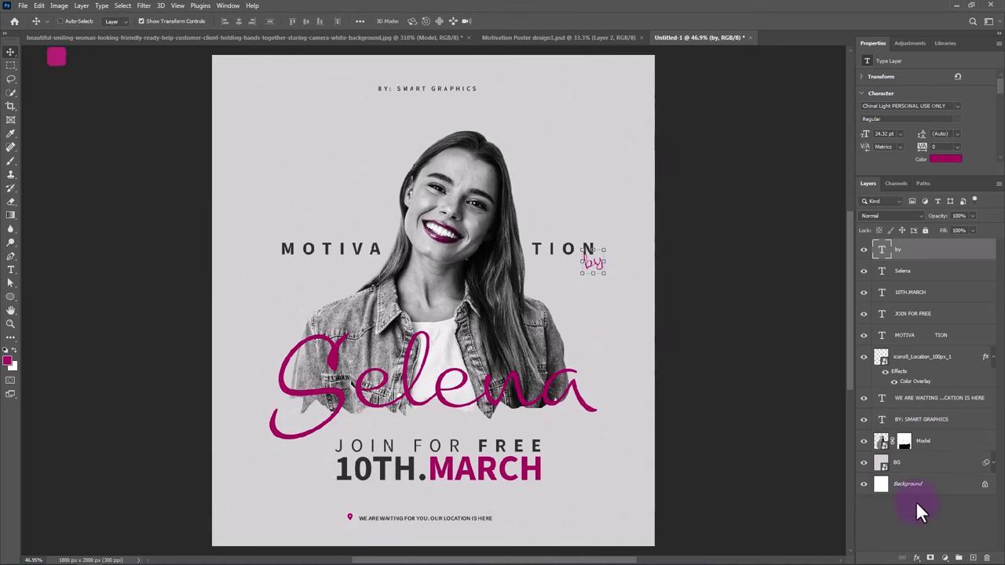
pyautogui.click(916, 502)
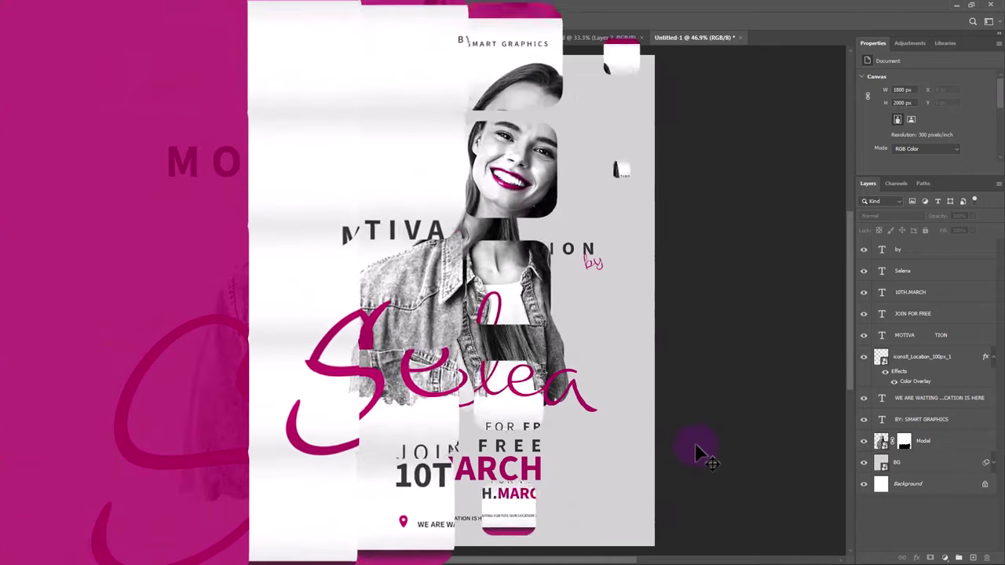